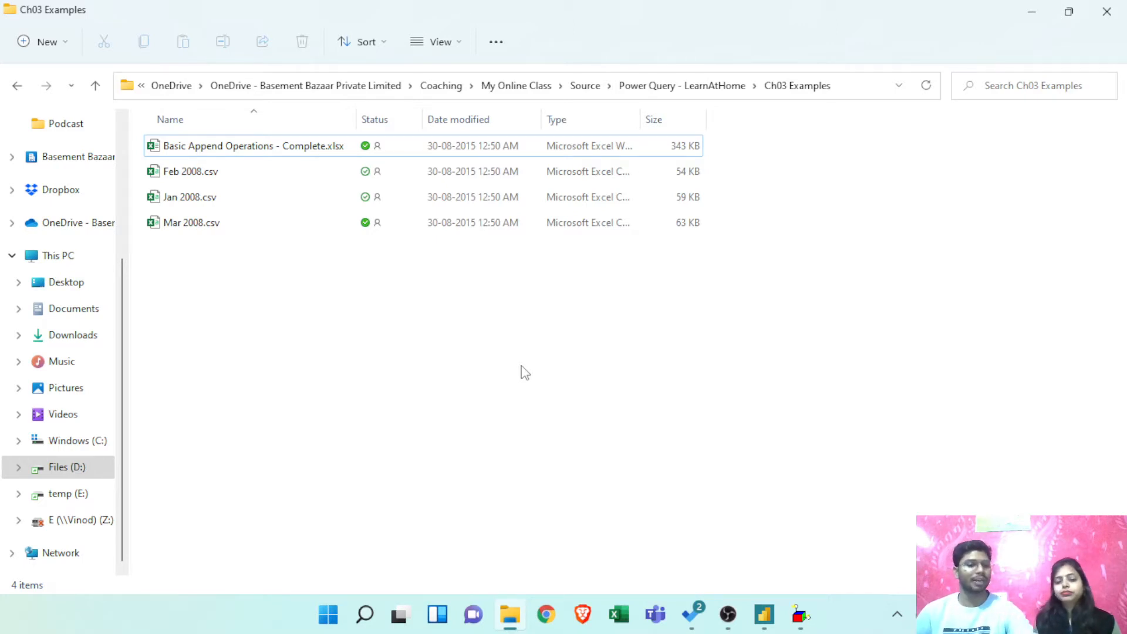
Copy the path of the Ch03 Examples folder and start a Folder data connection in Power BI Desktop.
key("alt+d")
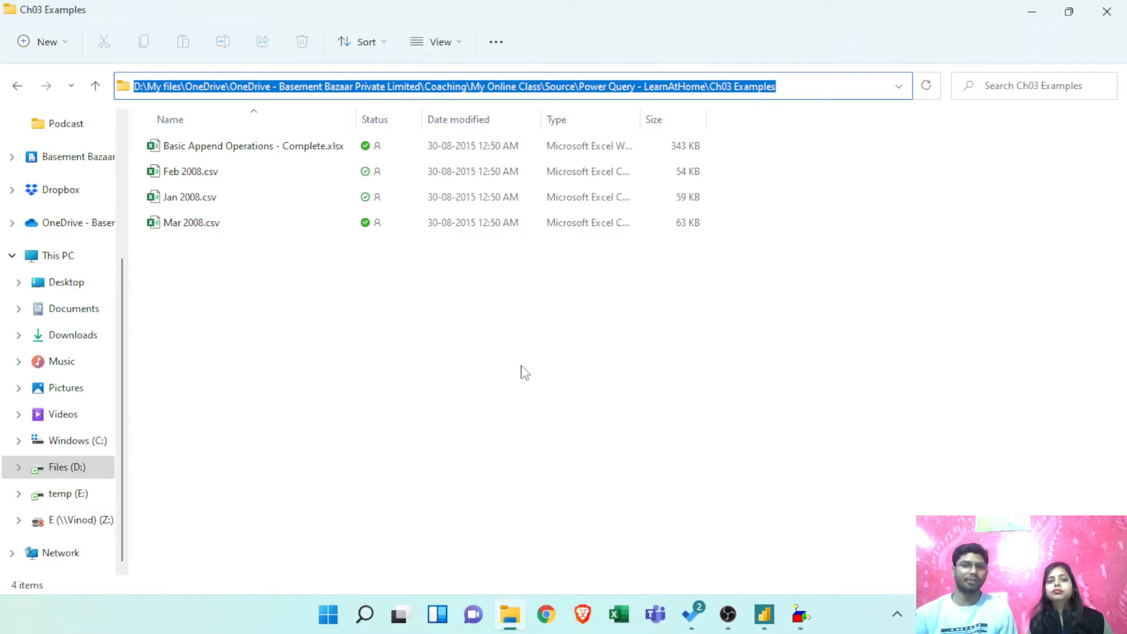
left_click(763, 615)
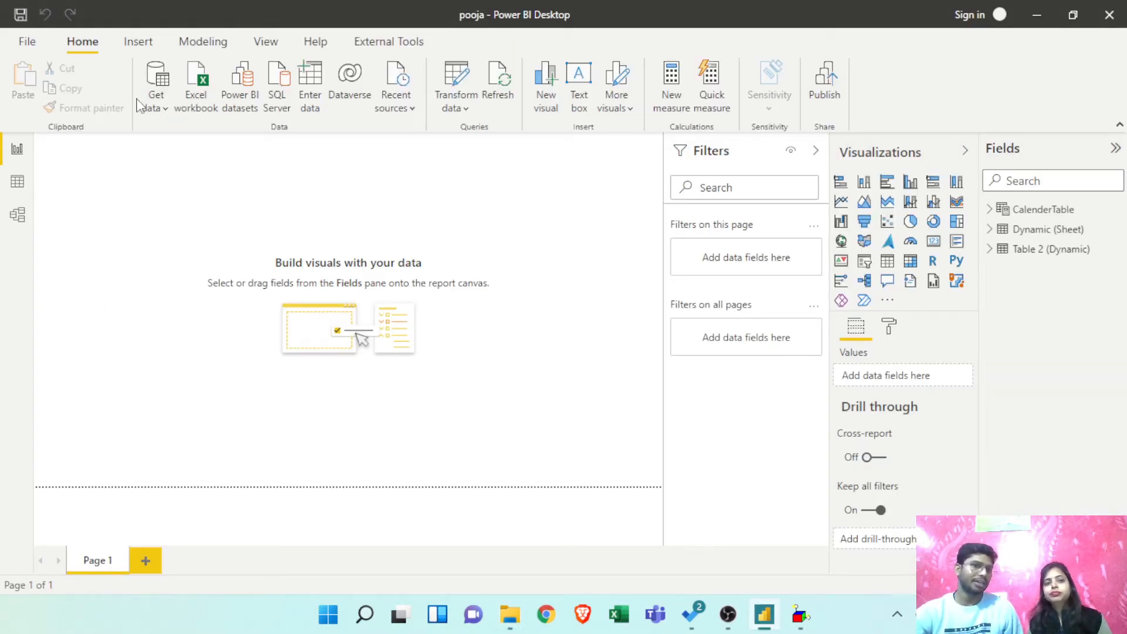
left_click(164, 112)
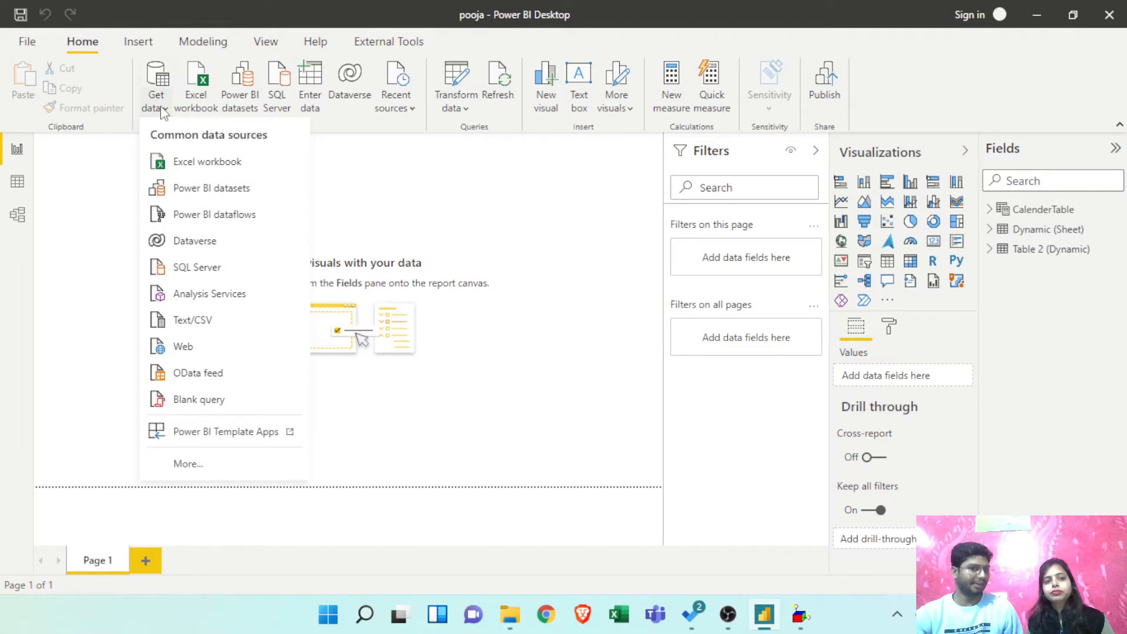
left_click(203, 465)
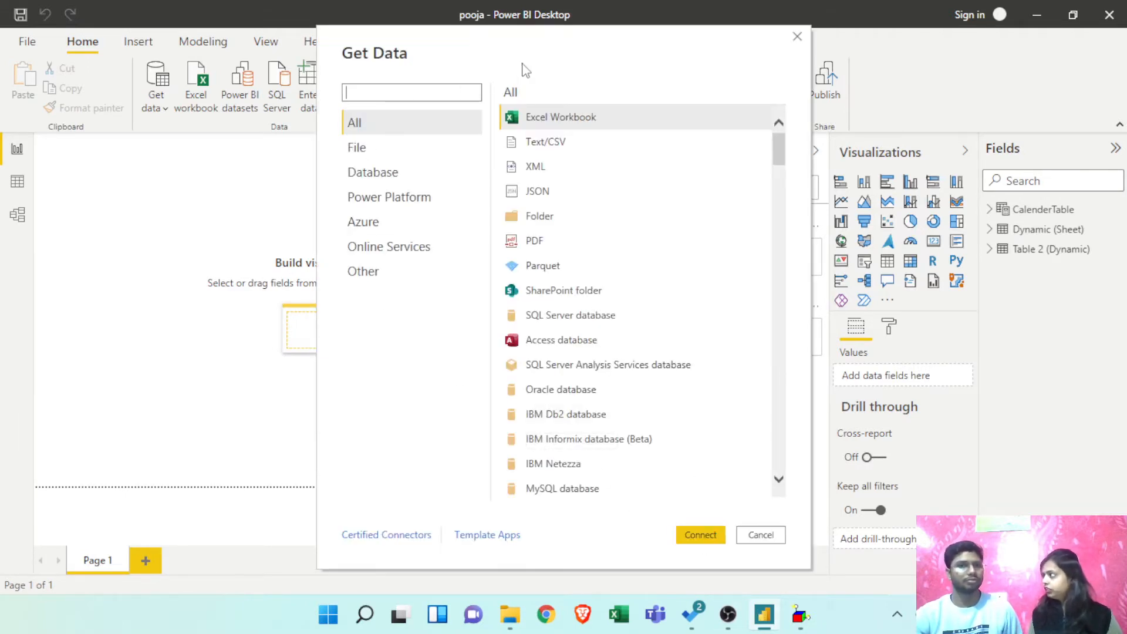
left_click_drag(523, 68, 475, 48)
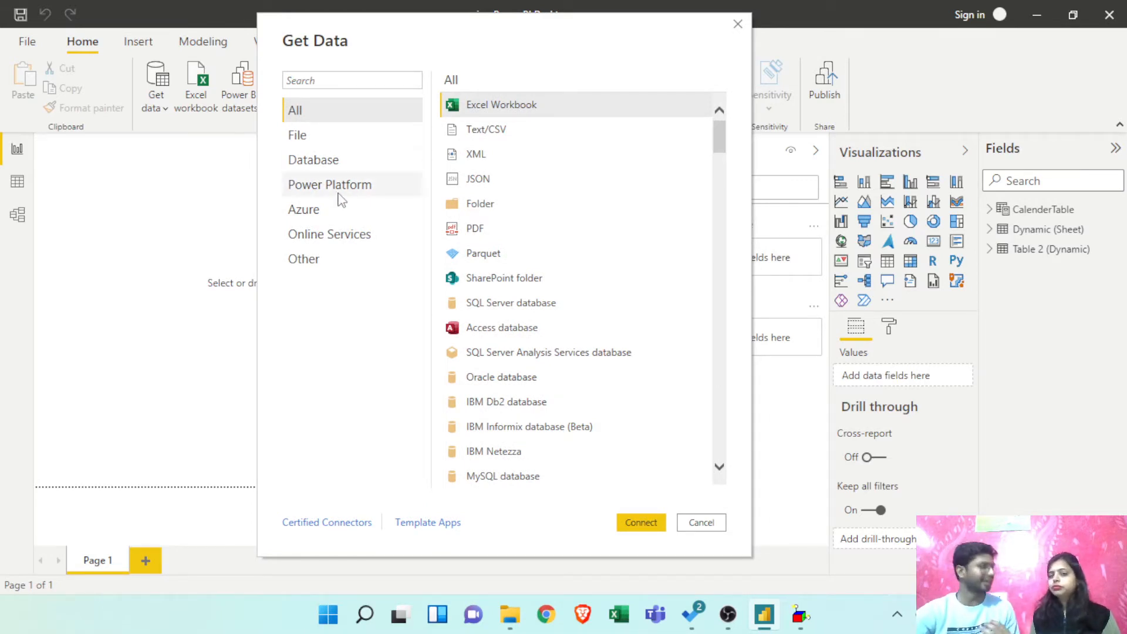
left_click(528, 207)
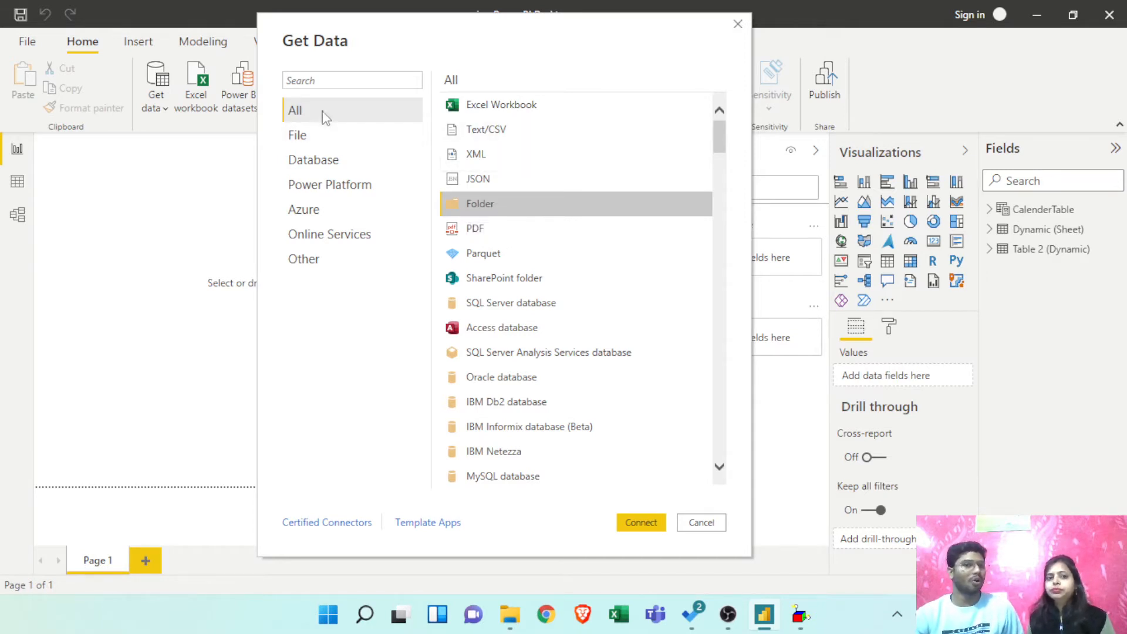
left_click(310, 142)
left_click(480, 206)
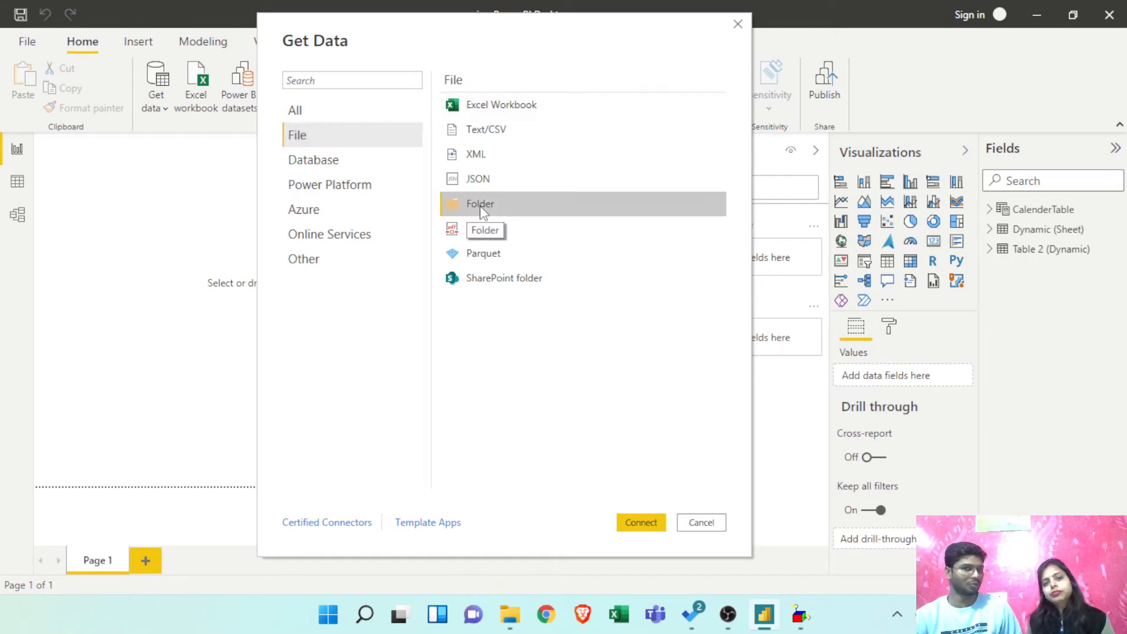
left_click(649, 523)
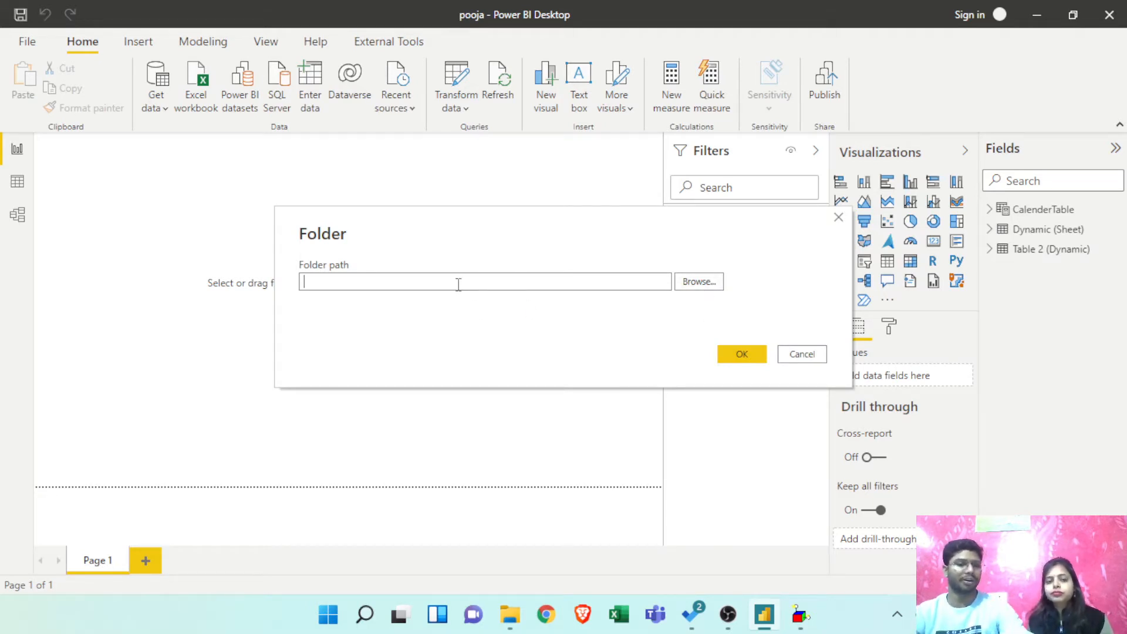
Use the copied Ch03 Examples path as the folder source and open its file list in Power Query Editor.
key("ctrl+v")
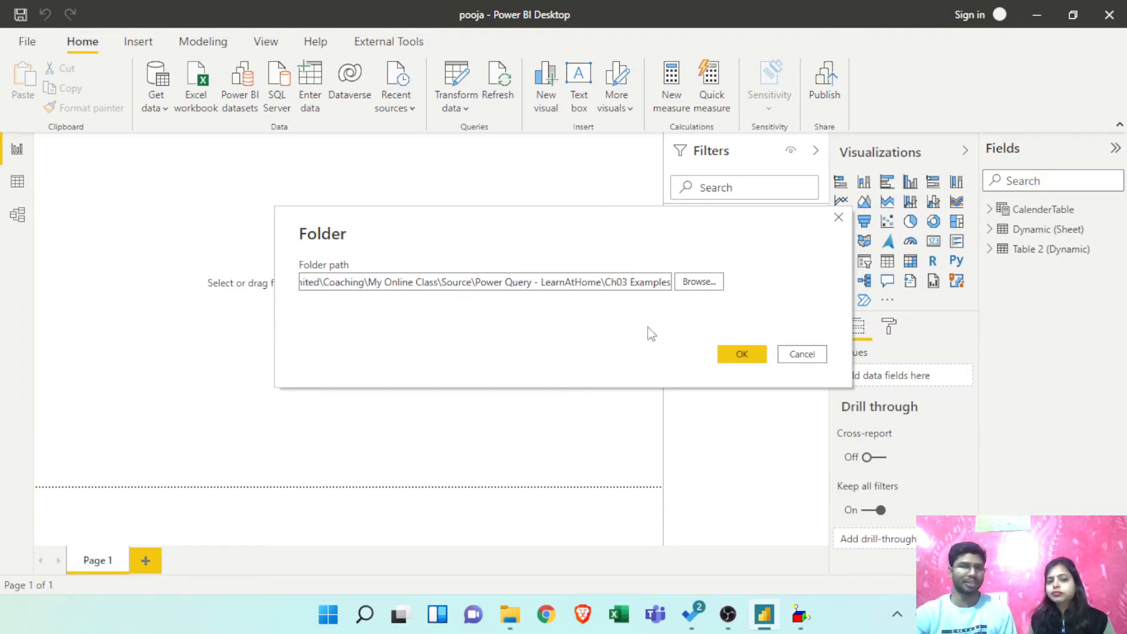
left_click(734, 354)
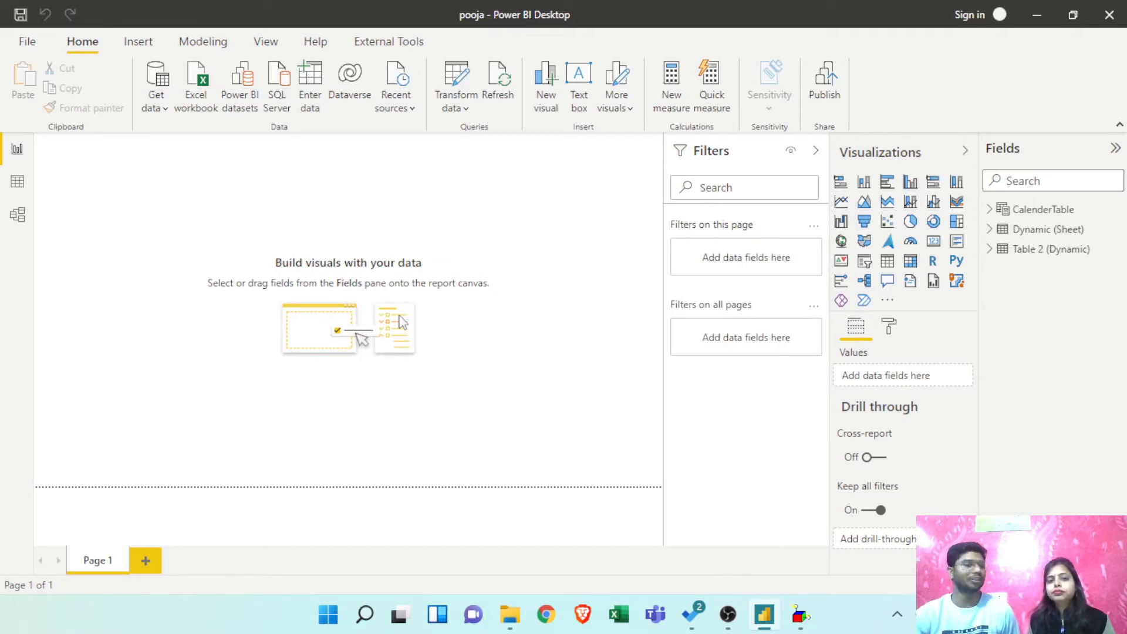
left_click_drag(544, 58, 504, 47)
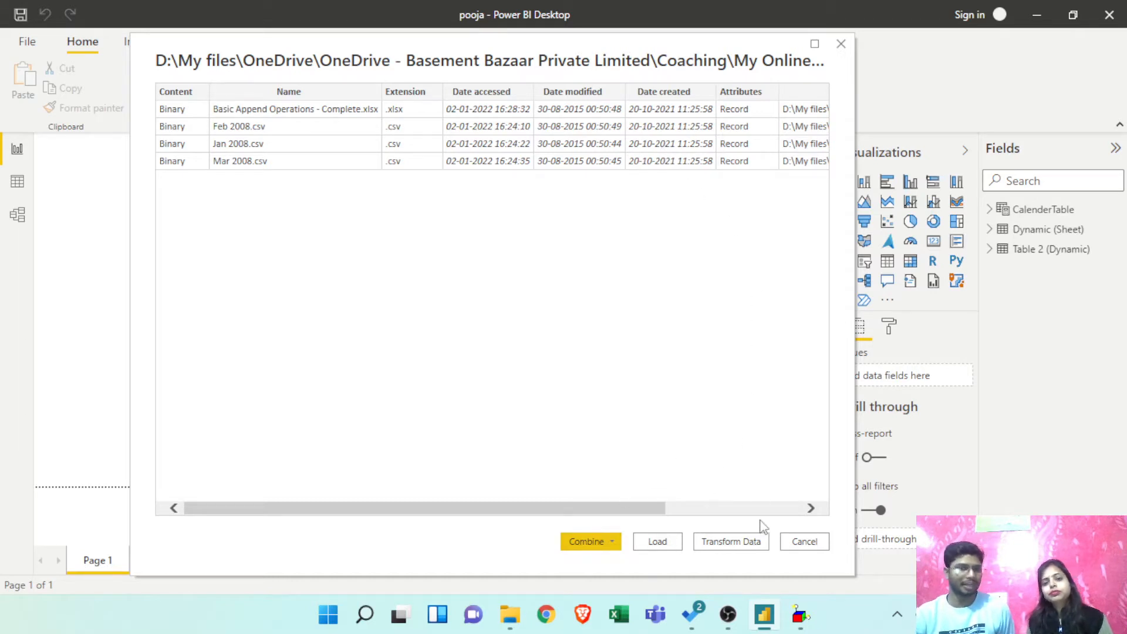
left_click(728, 541)
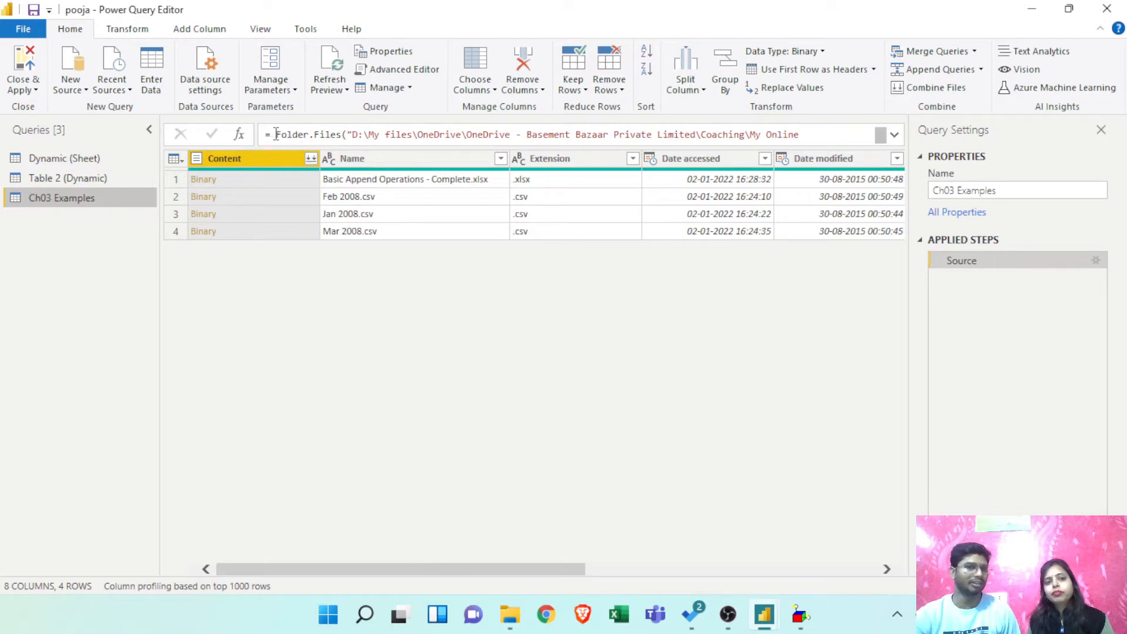
Examine the Folder.Files function in the source formula and preview the names and binary contents of the listed files.
left_click_drag(274, 134, 341, 134)
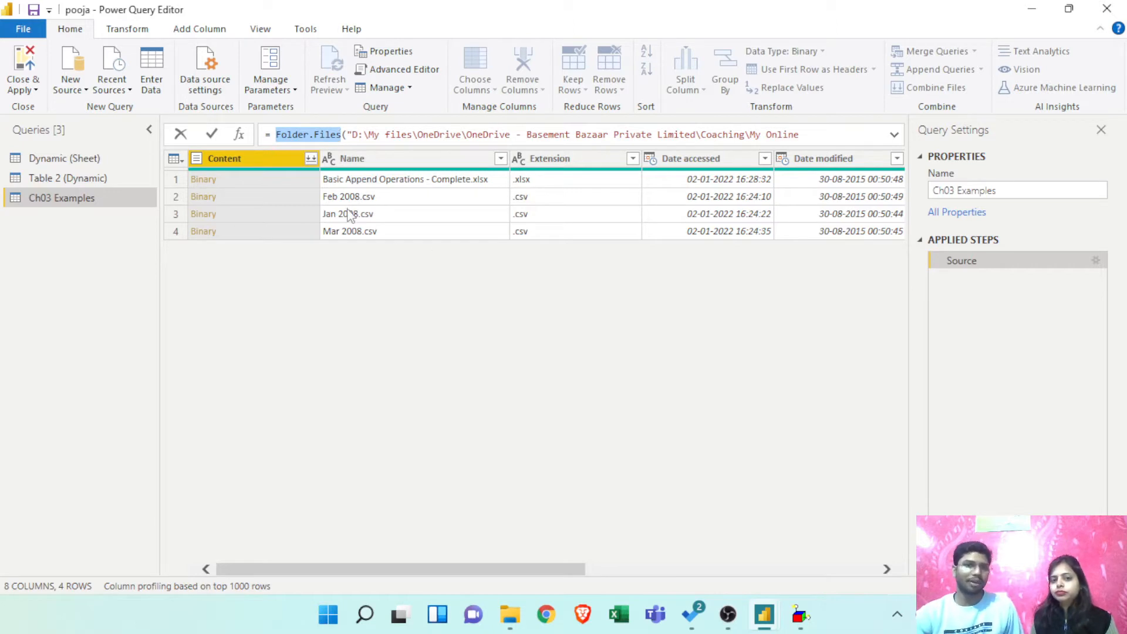
left_click(492, 569)
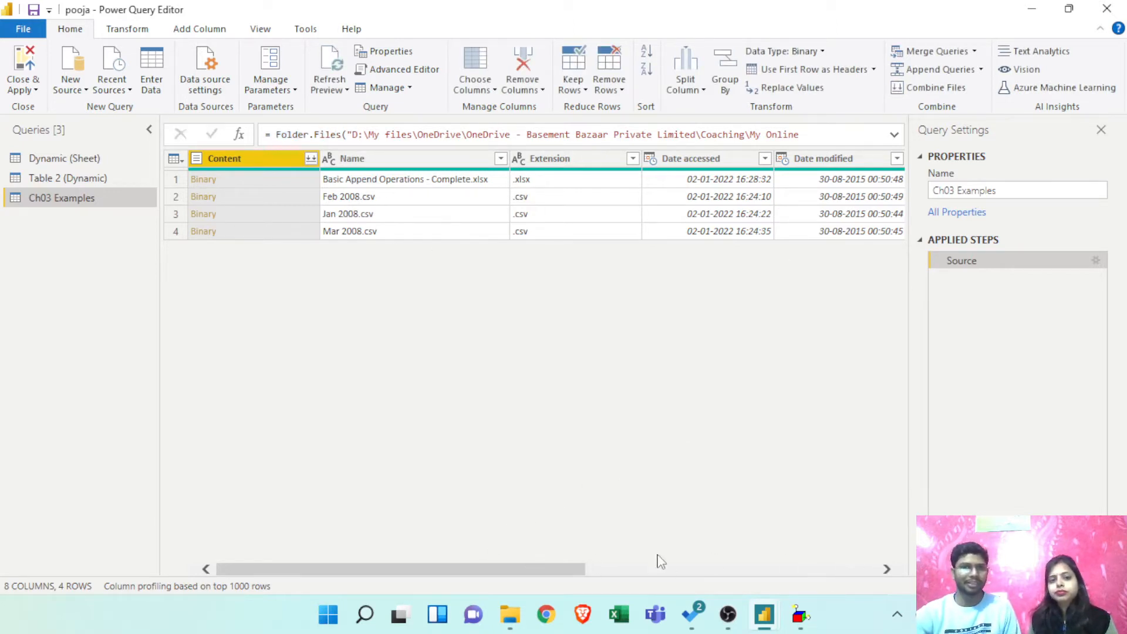
left_click(435, 179)
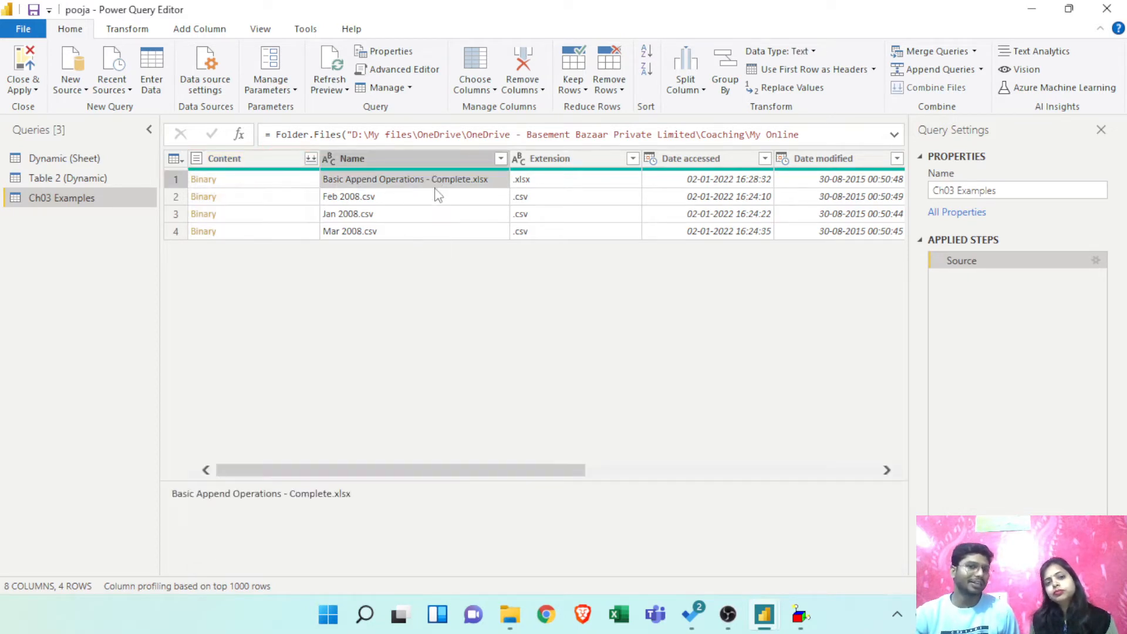
left_click(435, 197)
left_click(431, 214)
left_click(265, 182)
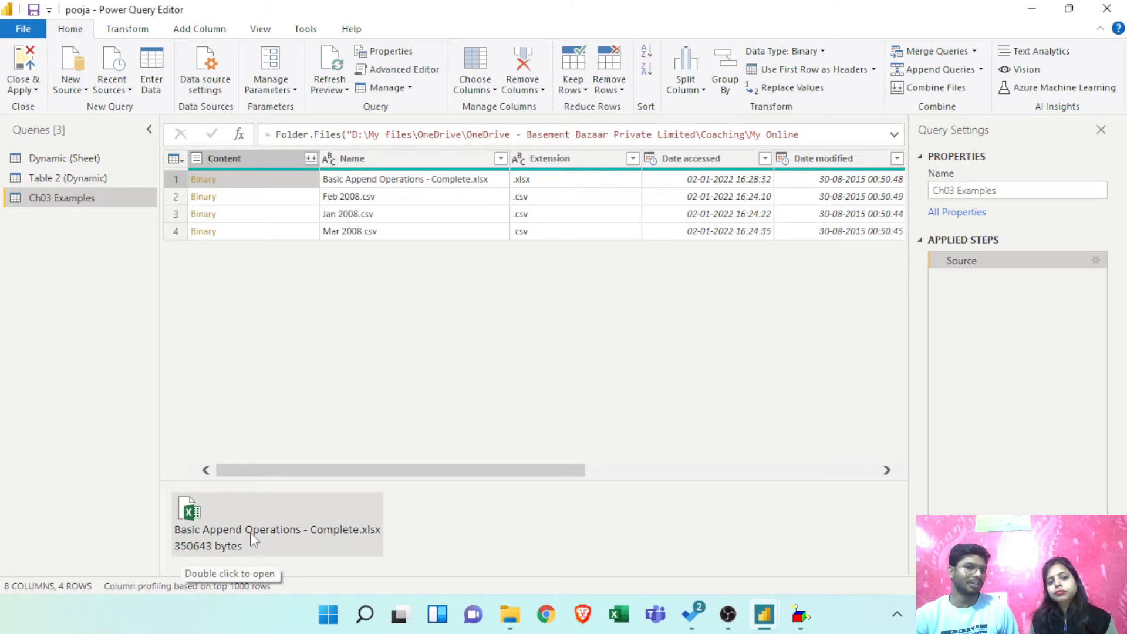
left_click(291, 202)
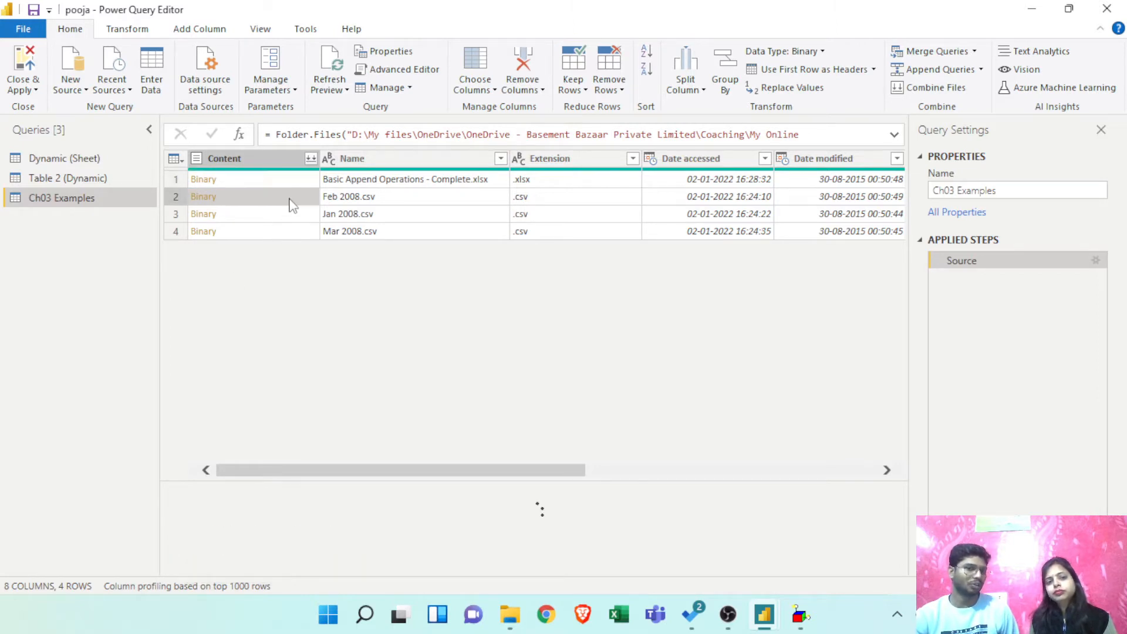
left_click(284, 219)
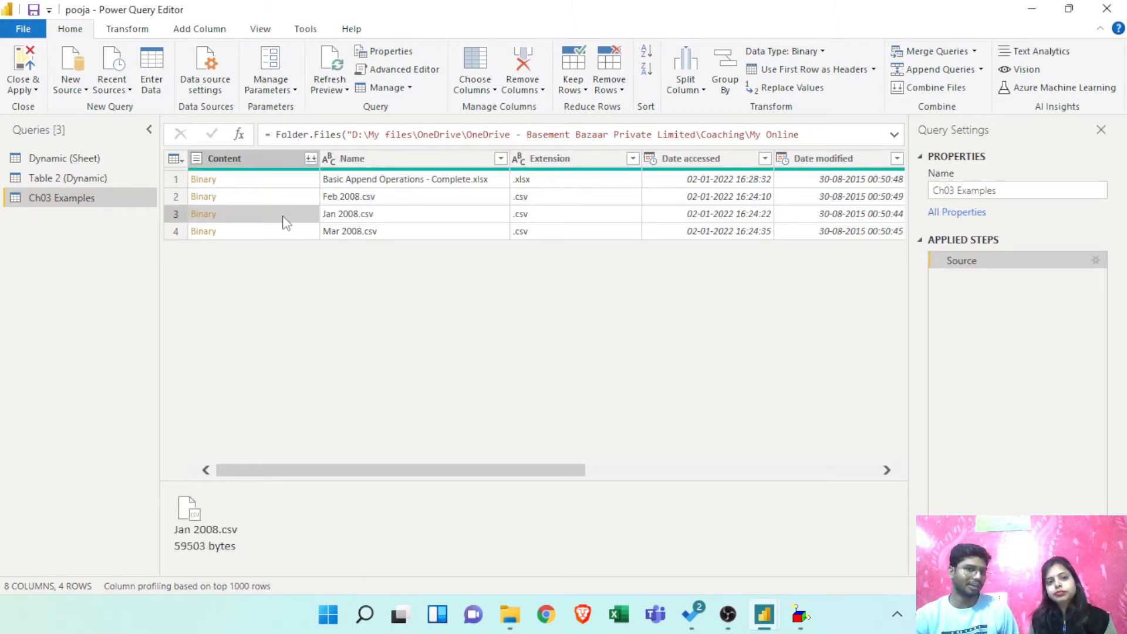
left_click(277, 235)
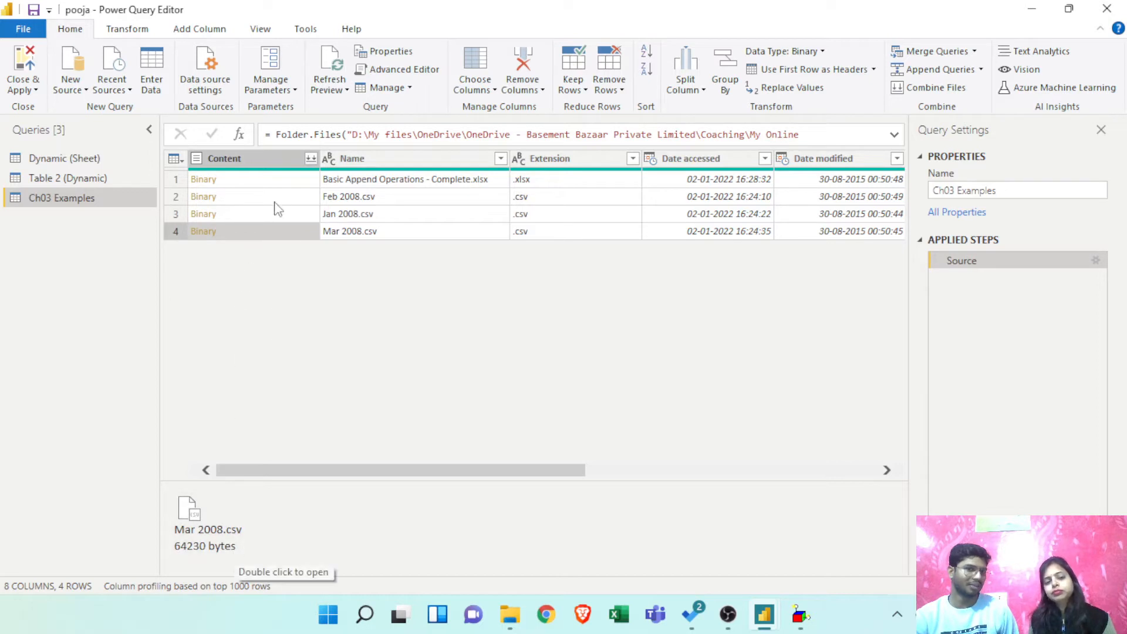
left_click(290, 182)
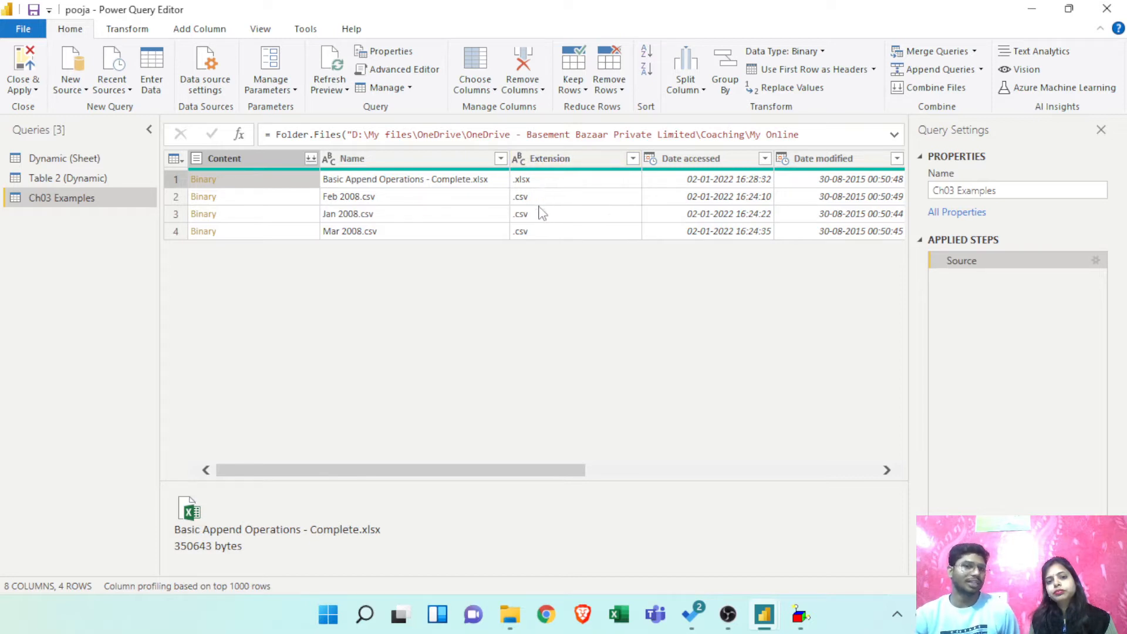
Filter the Extension column to exclude .xlsx files and keep only .csv files.
left_click(633, 158)
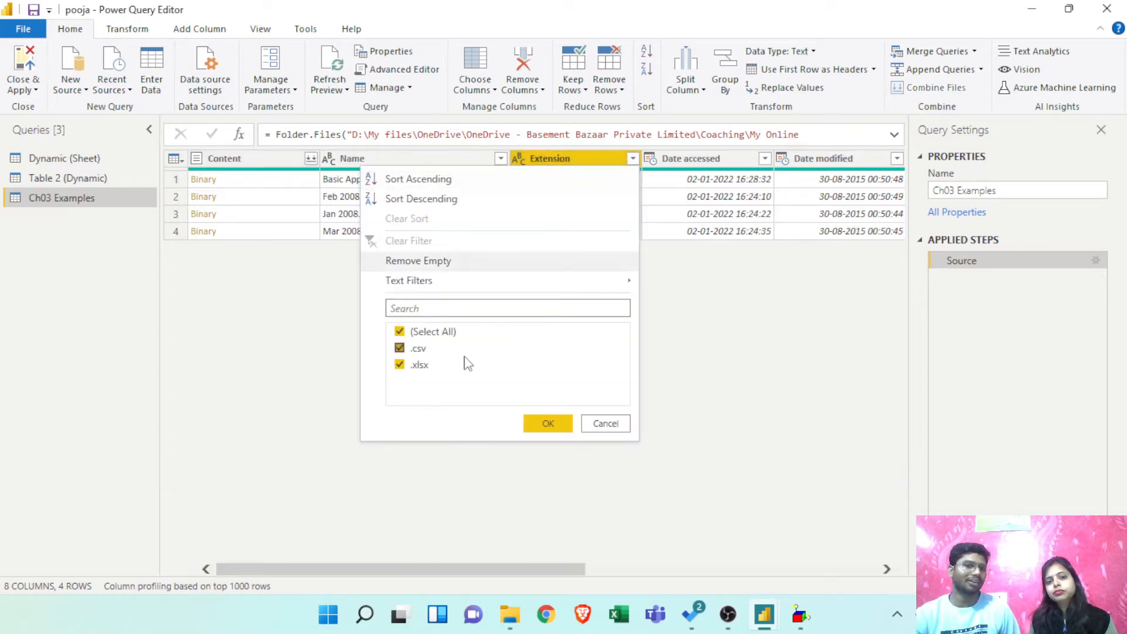
left_click(421, 366)
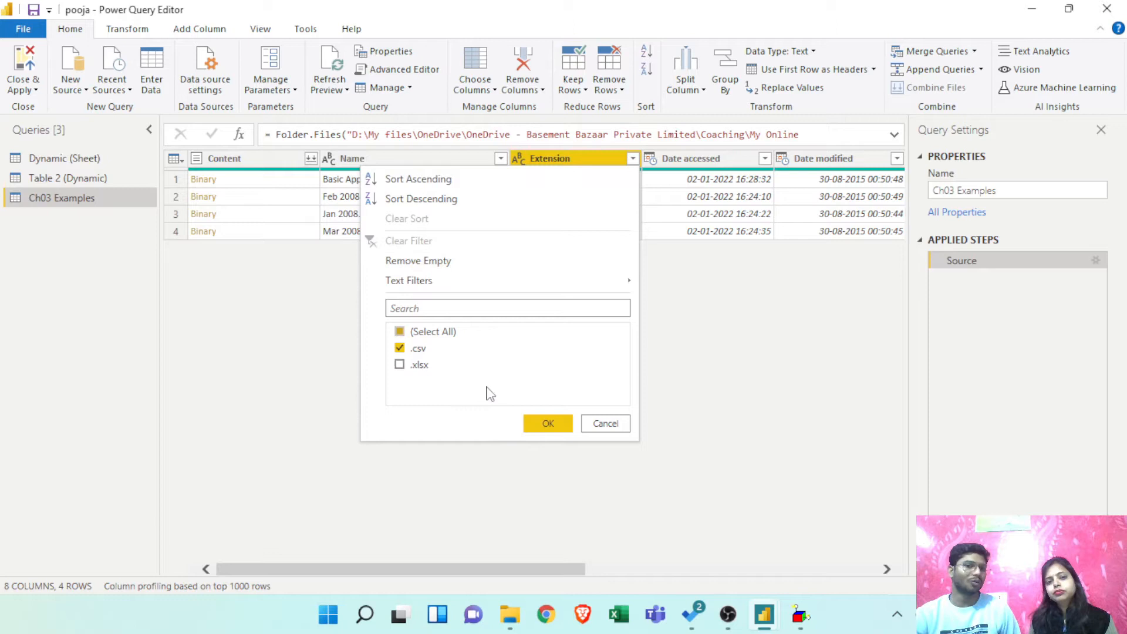
left_click(543, 426)
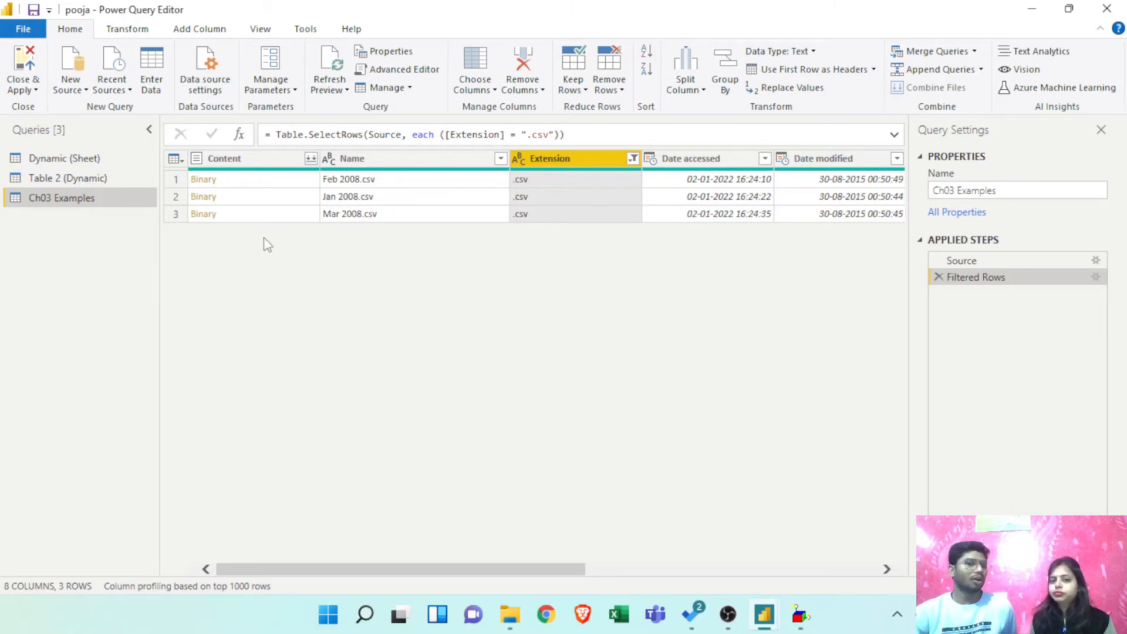
Combine the binary files in the Content column, using First file as the sample file.
left_click(311, 160)
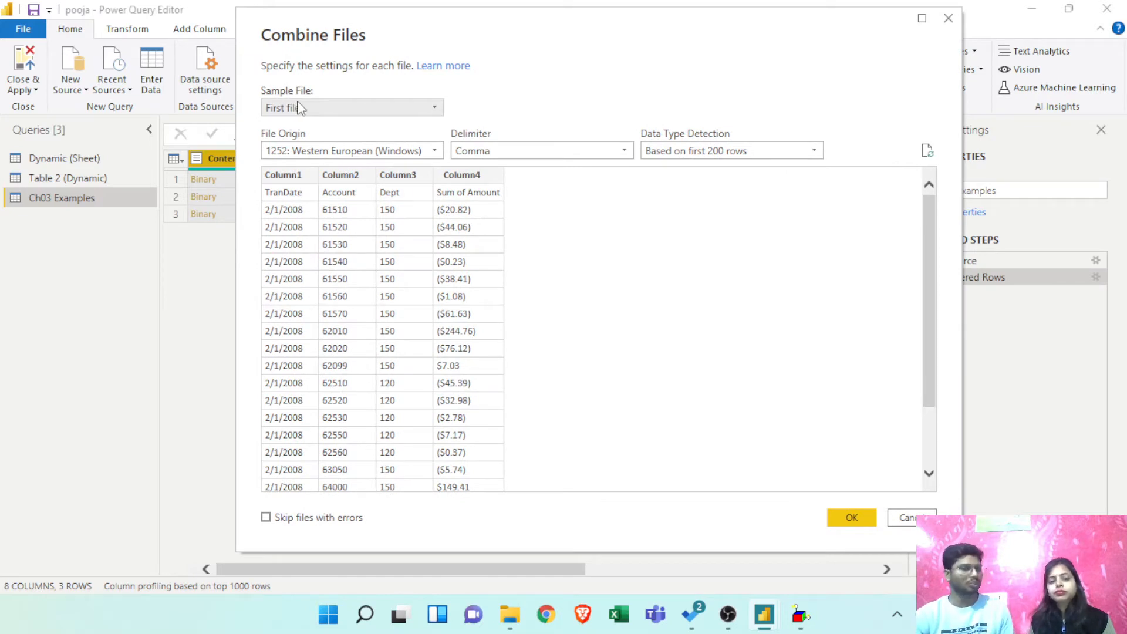
left_click(332, 107)
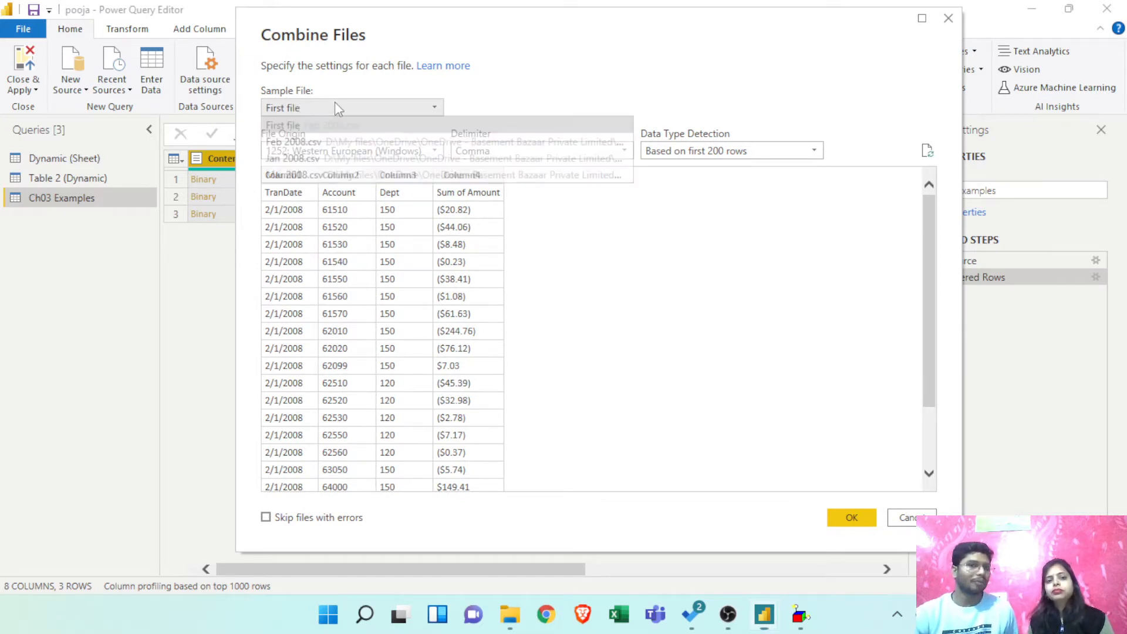
left_click(335, 124)
left_click(345, 109)
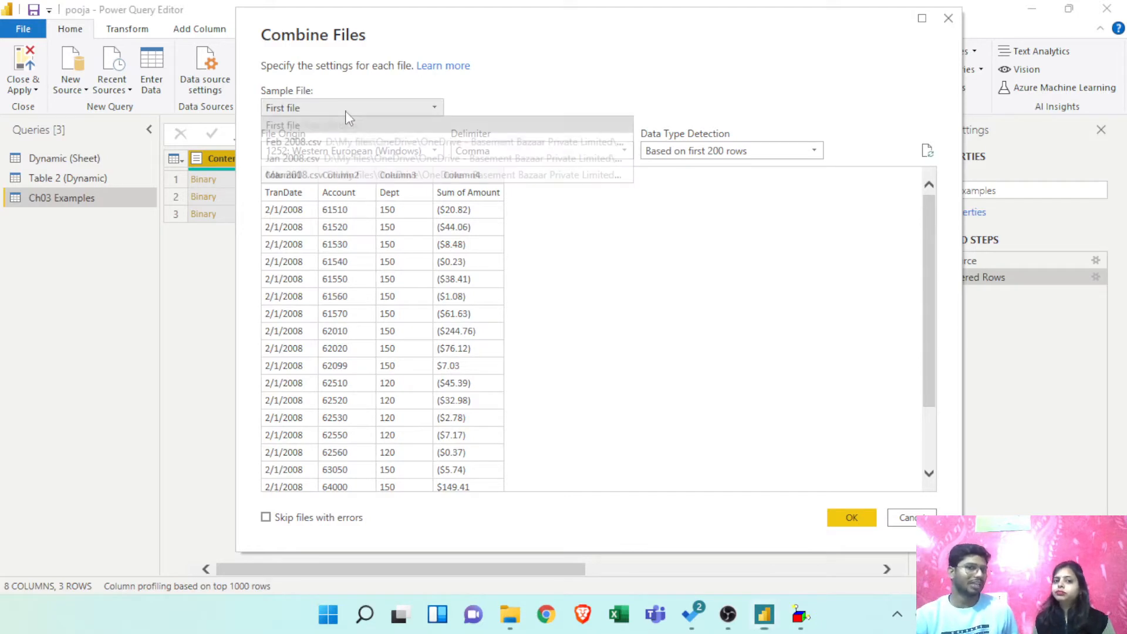
left_click(352, 125)
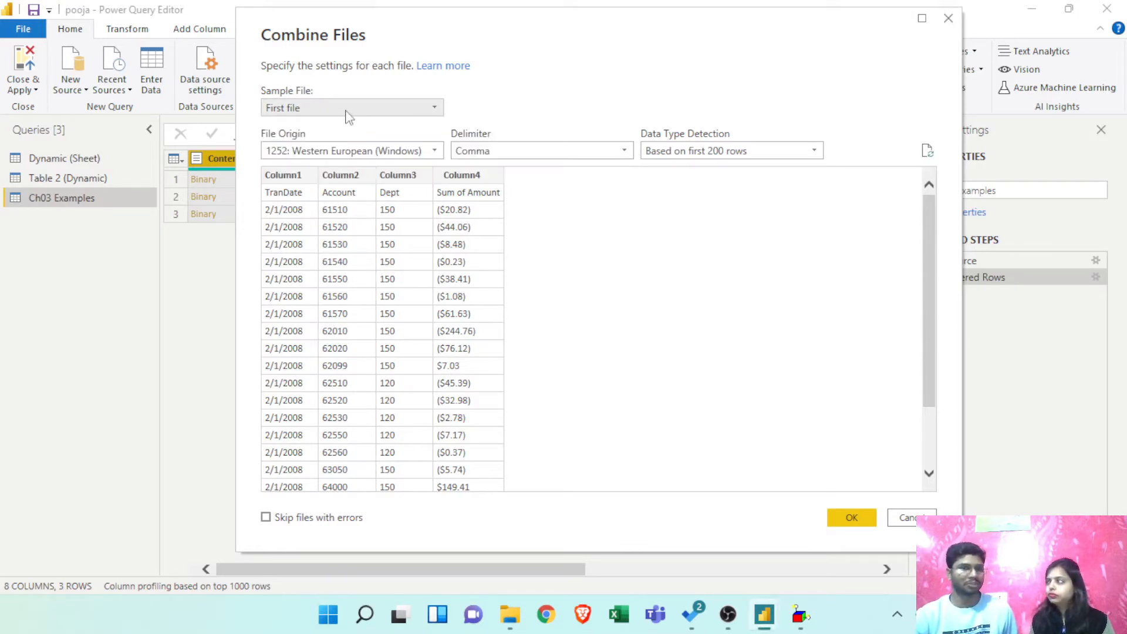
left_click(860, 520)
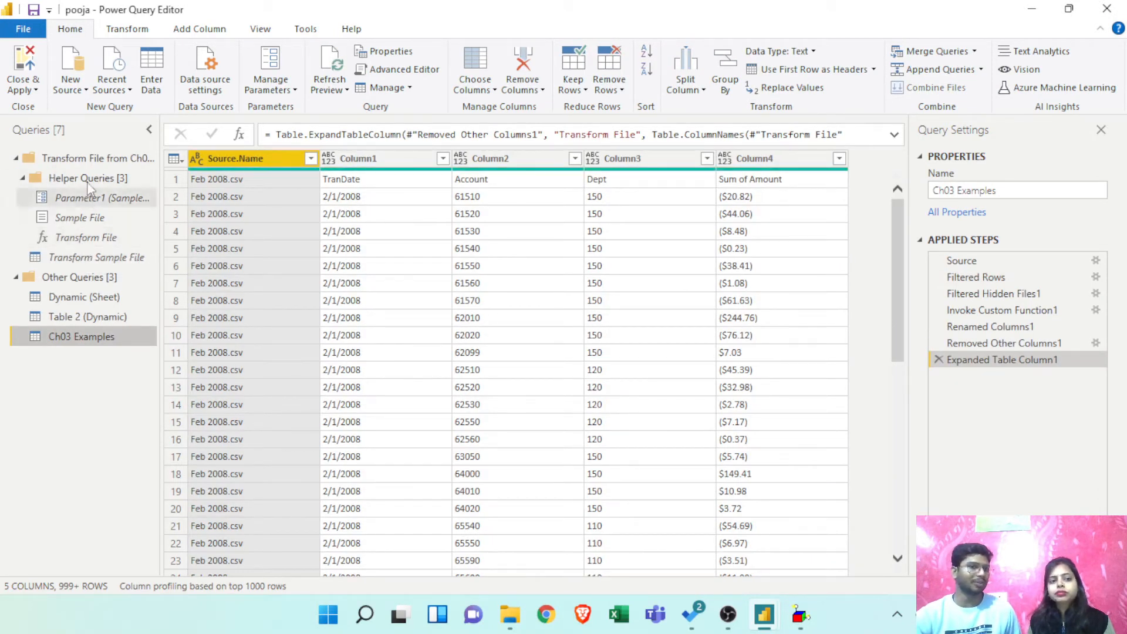
Examine the helper queries of the combined files, including Sample File and the full formula of the Transform File function.
left_click(22, 178)
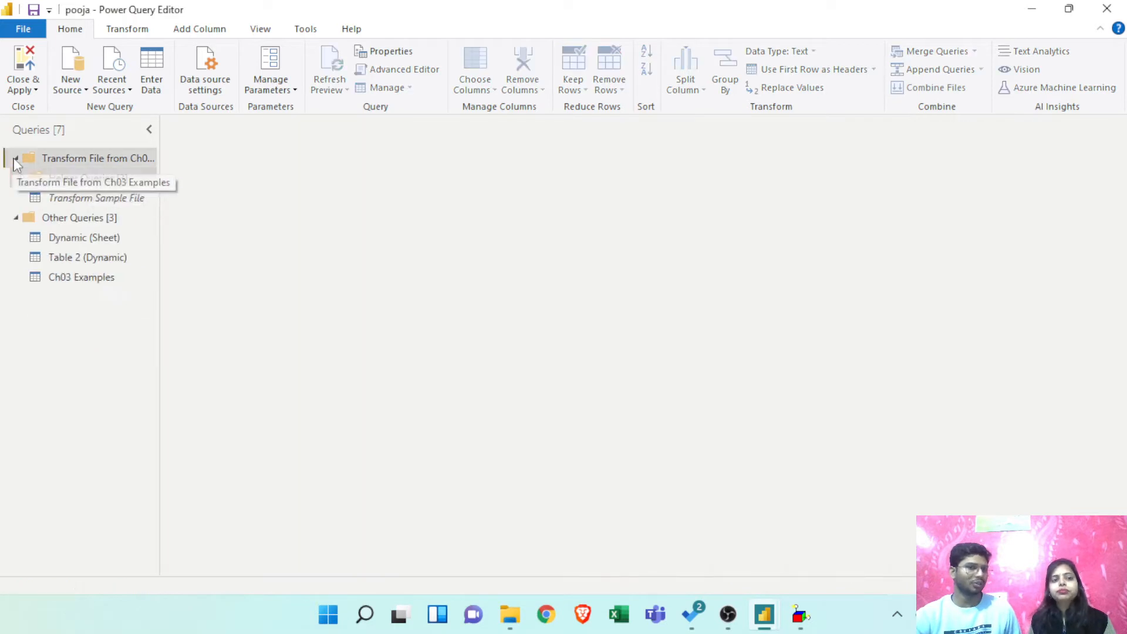
left_click(15, 159)
left_click(15, 159)
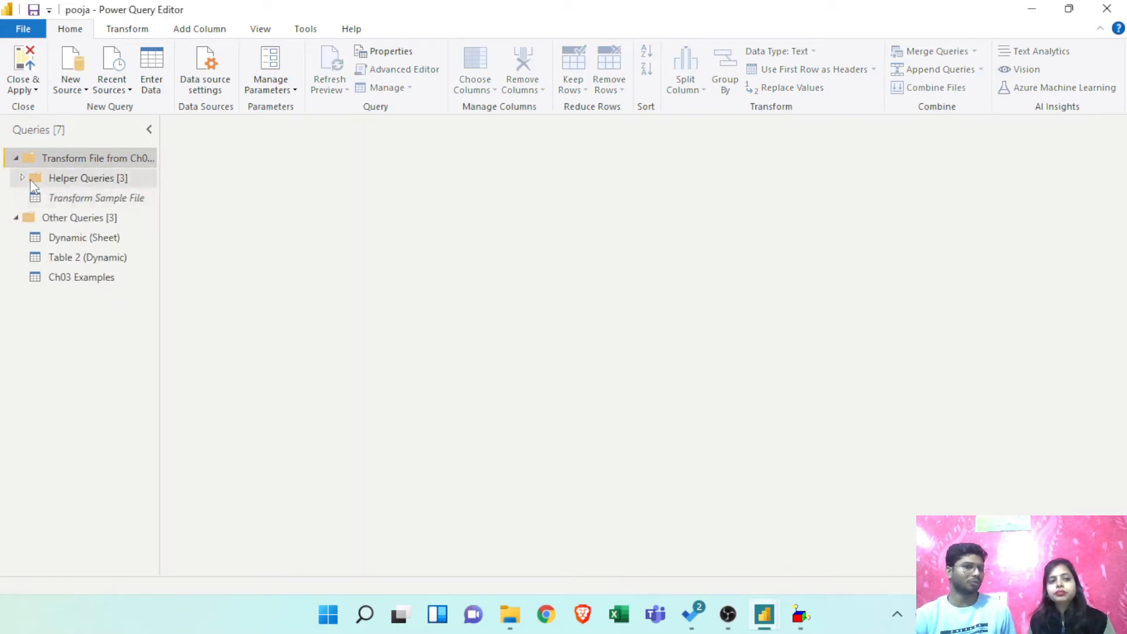
left_click(22, 178)
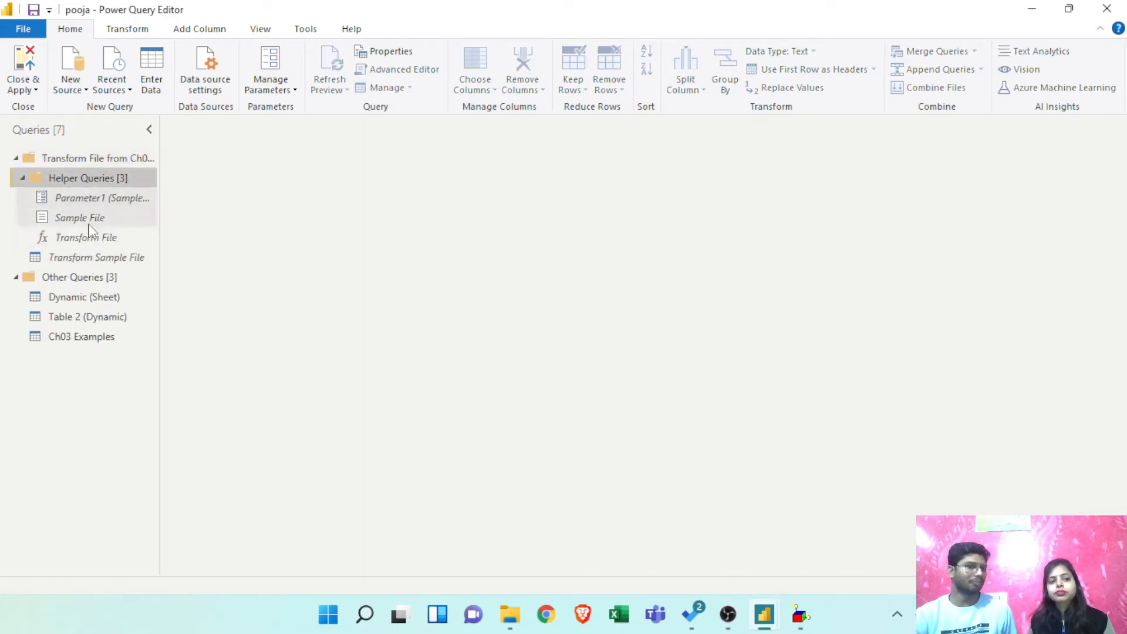
left_click(109, 219)
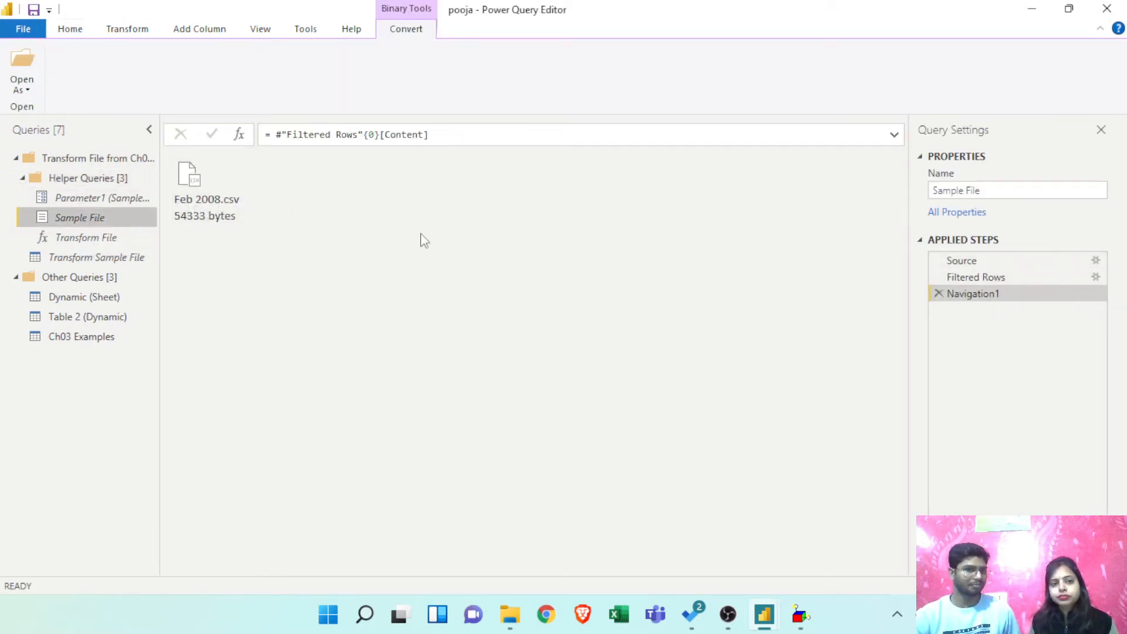
left_click(95, 239)
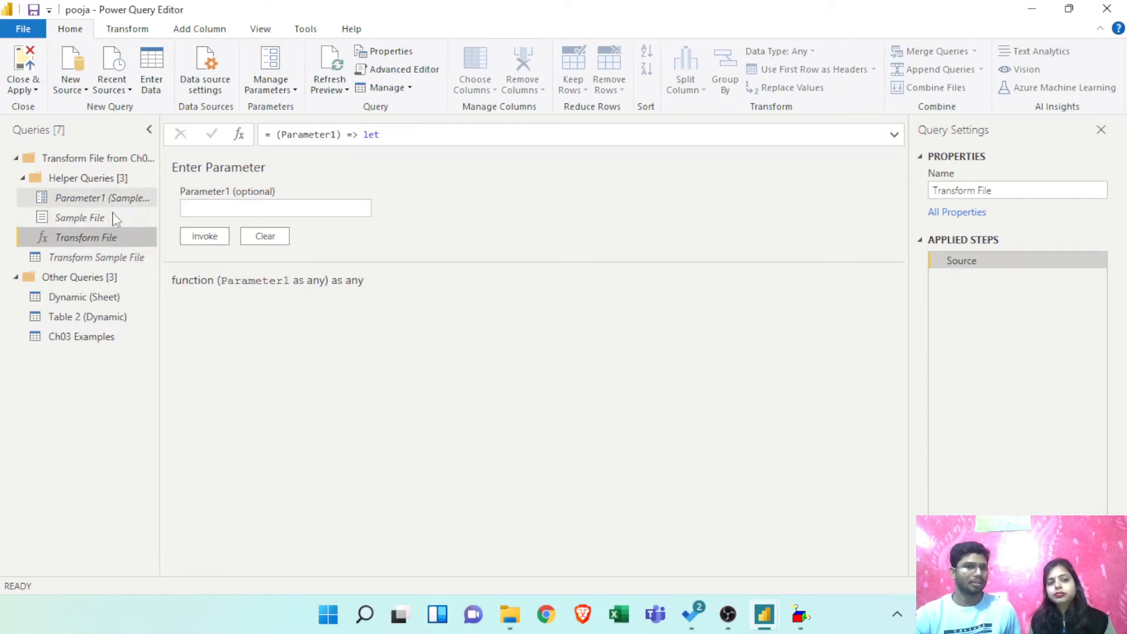
left_click(894, 135)
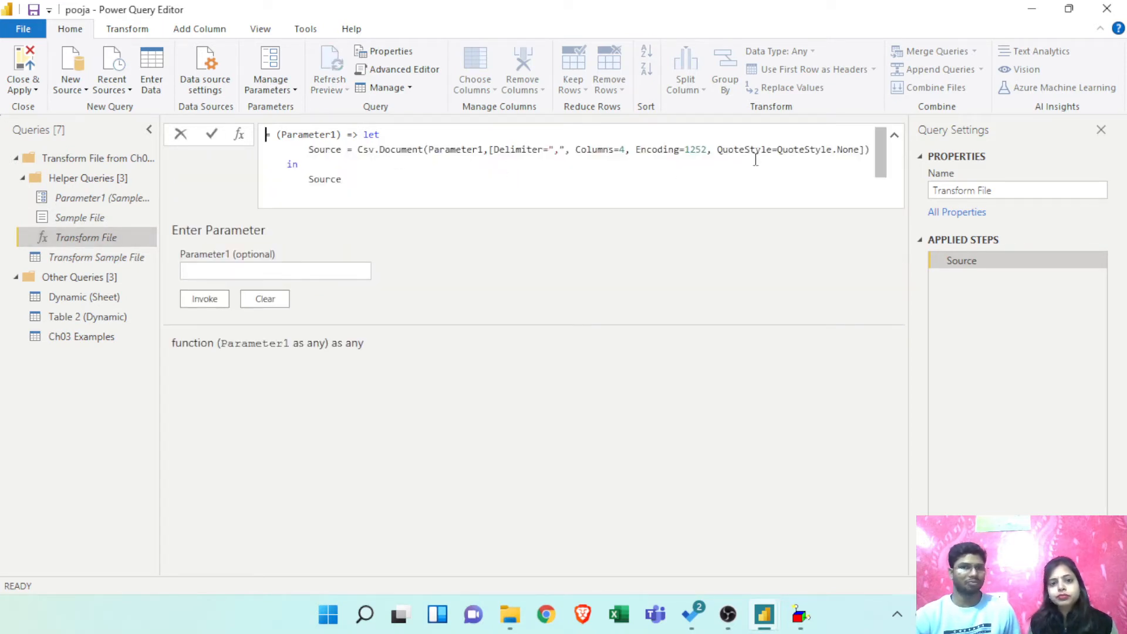
left_click(894, 136)
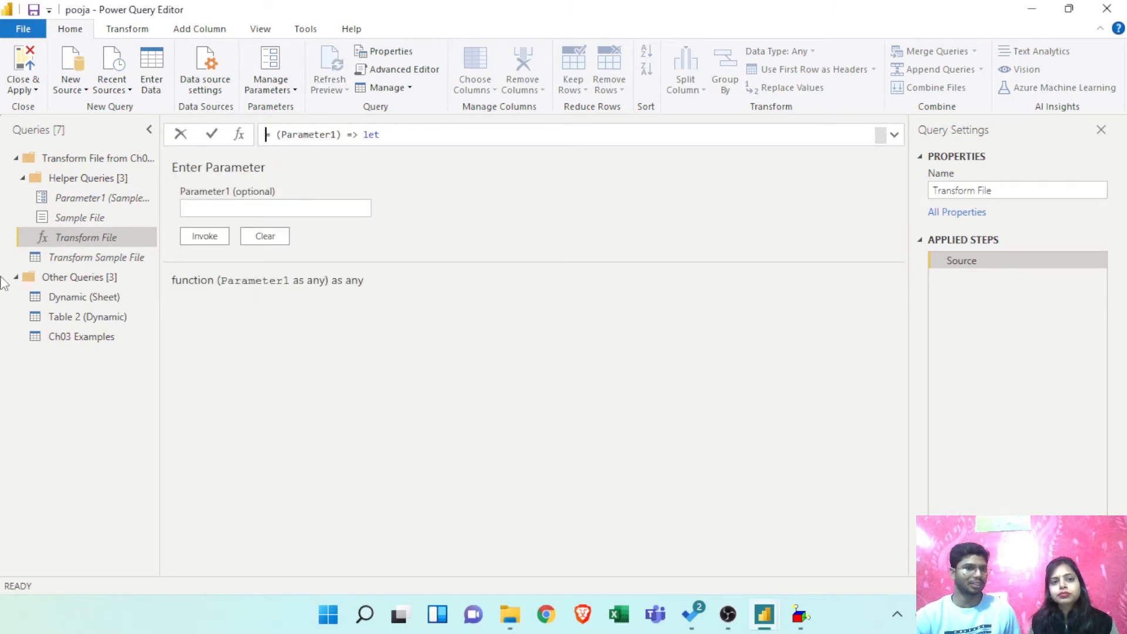
Examine the Transform Sample File and Parameter1 queries, and collapse the Transform File from Ch03 Examples query group.
left_click(98, 258)
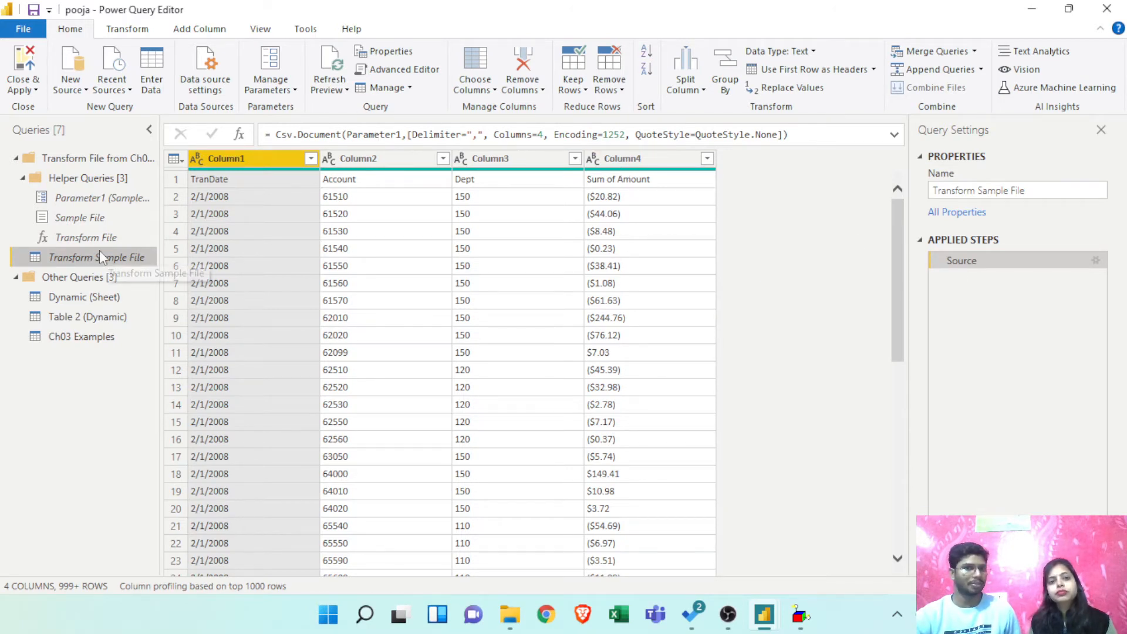
left_click(91, 201)
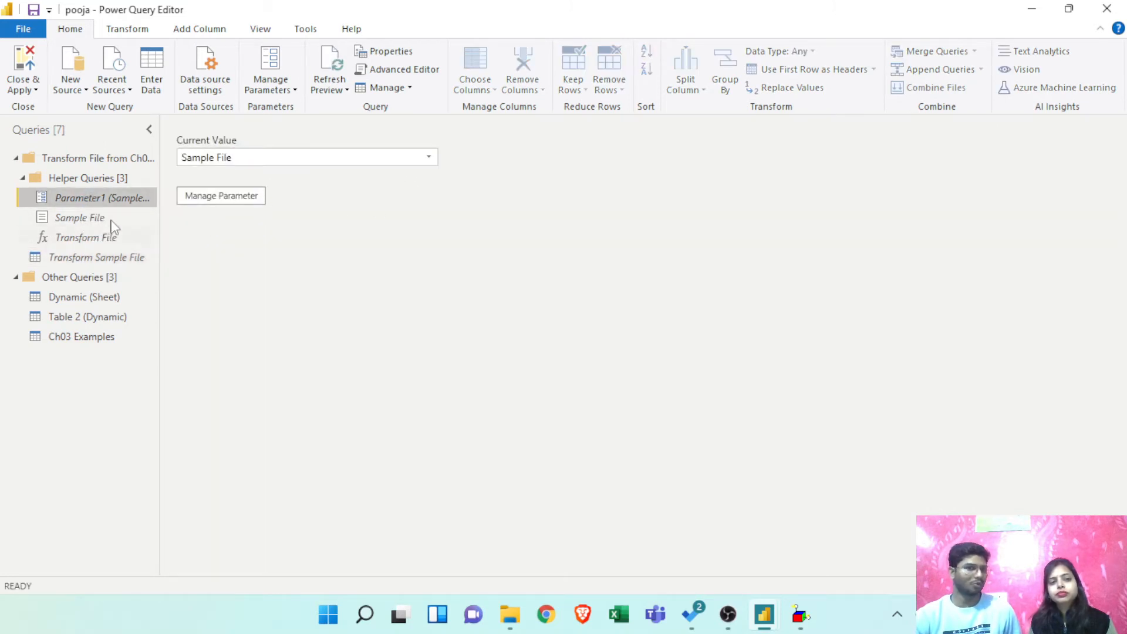
left_click(24, 179)
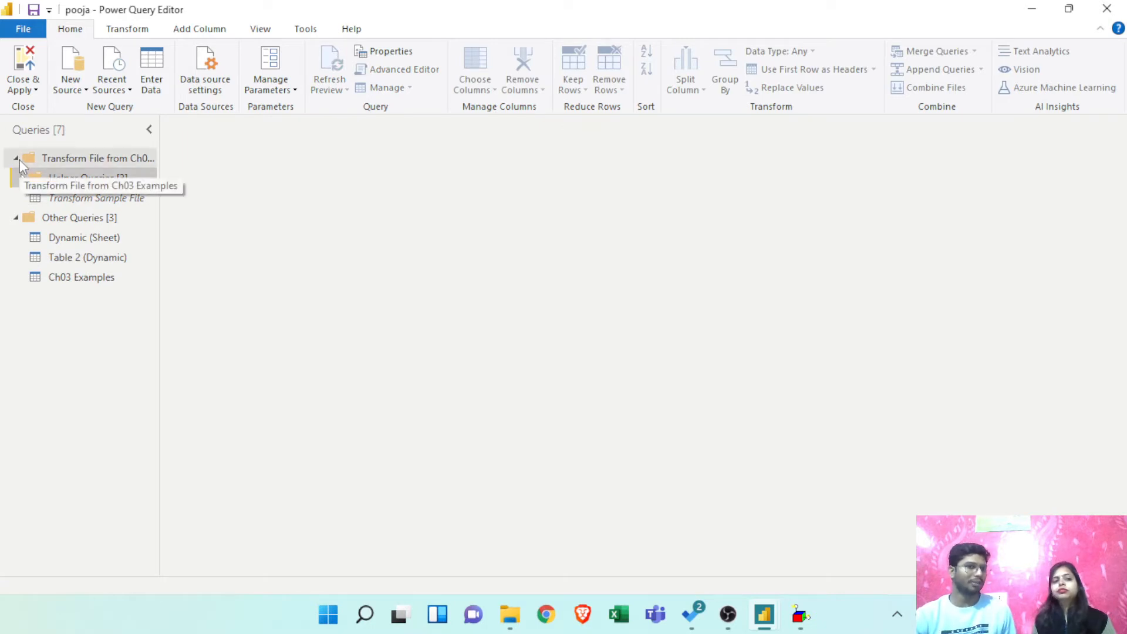
left_click(15, 158)
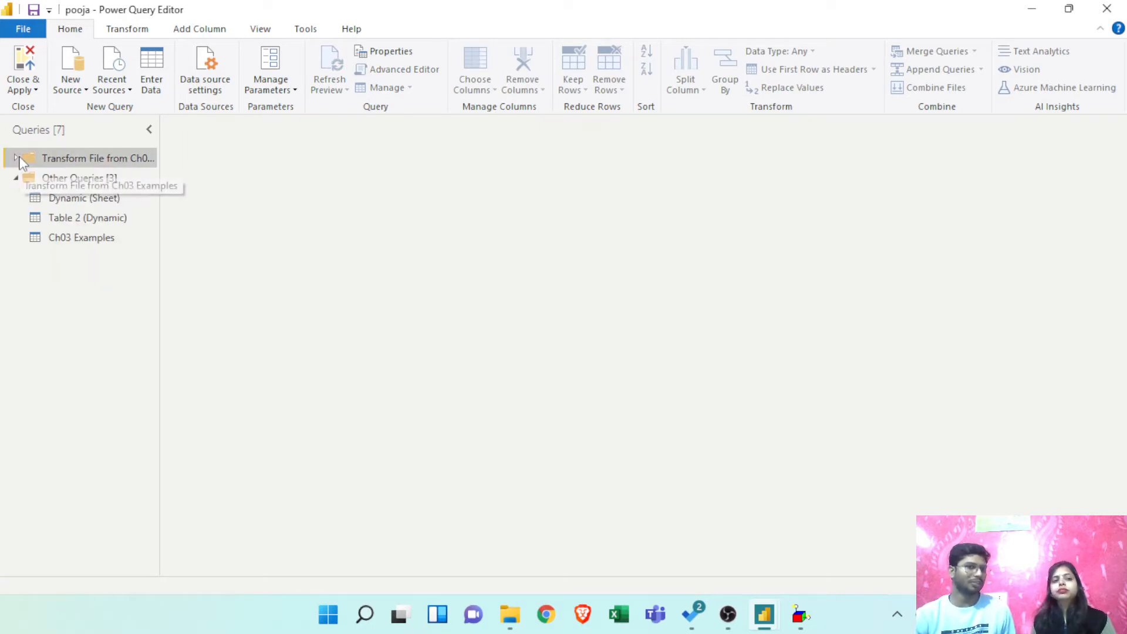
Check which files the Ch03 Examples query combines by loading the full list of Source.Name values.
left_click(86, 239)
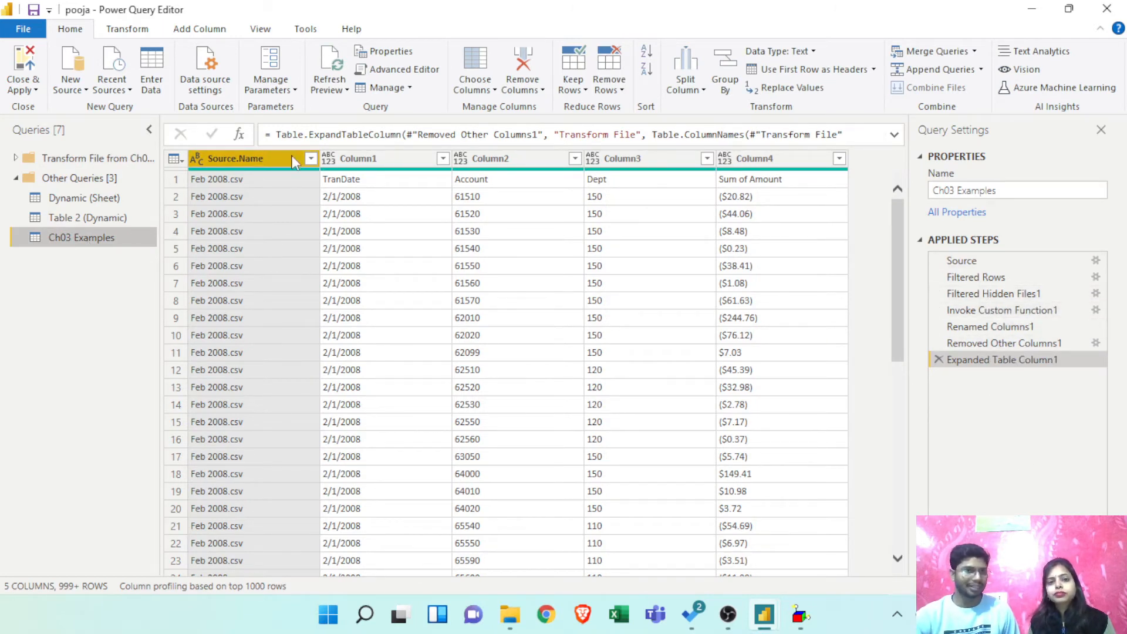
left_click(309, 158)
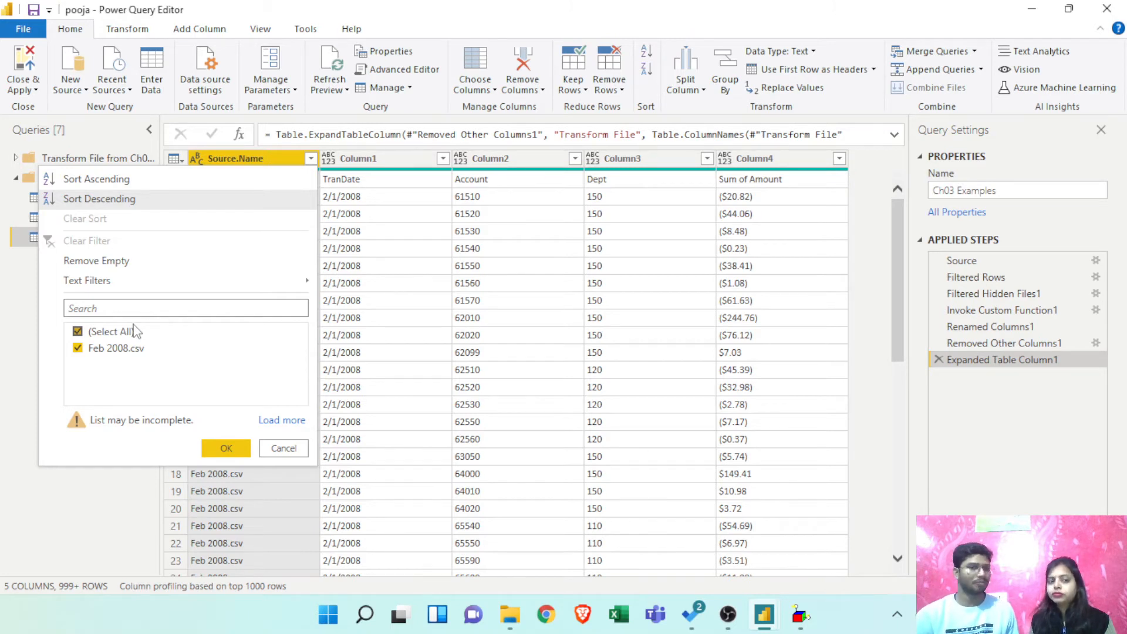
left_click(282, 421)
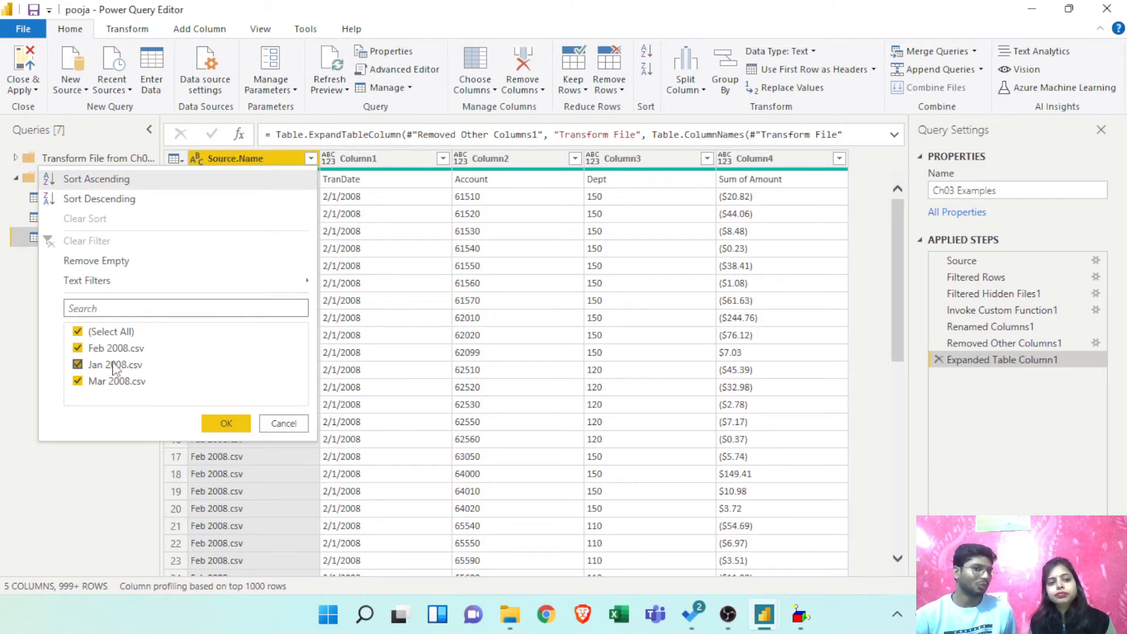
left_click(284, 423)
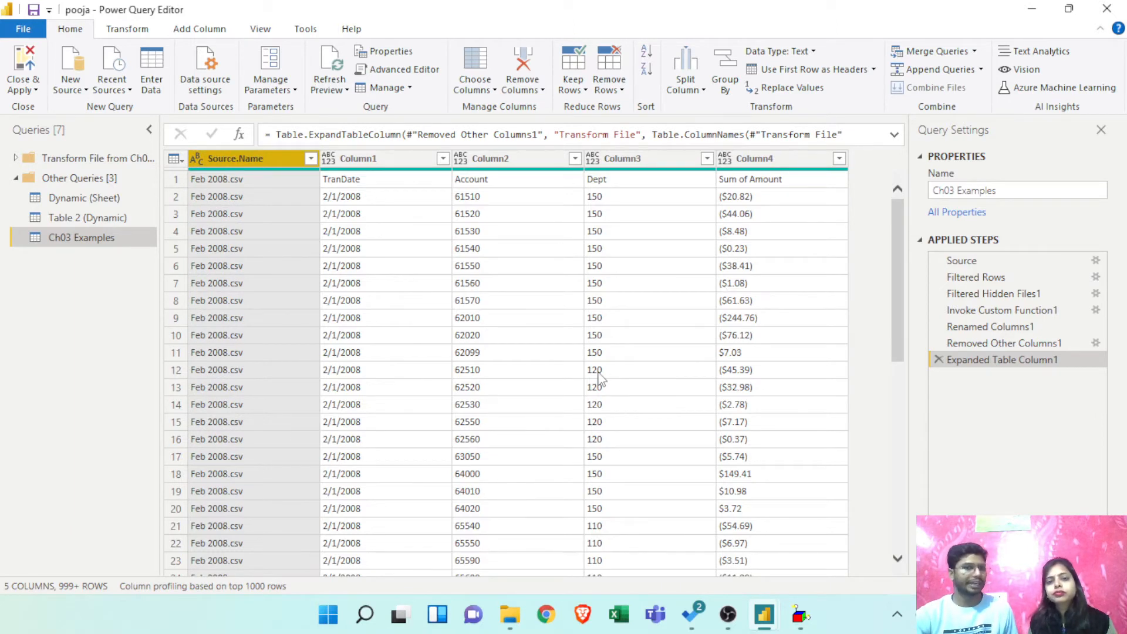
Remove the Source.Name column from Ch03 Examples and promote the first row to headers.
right_click(245, 159)
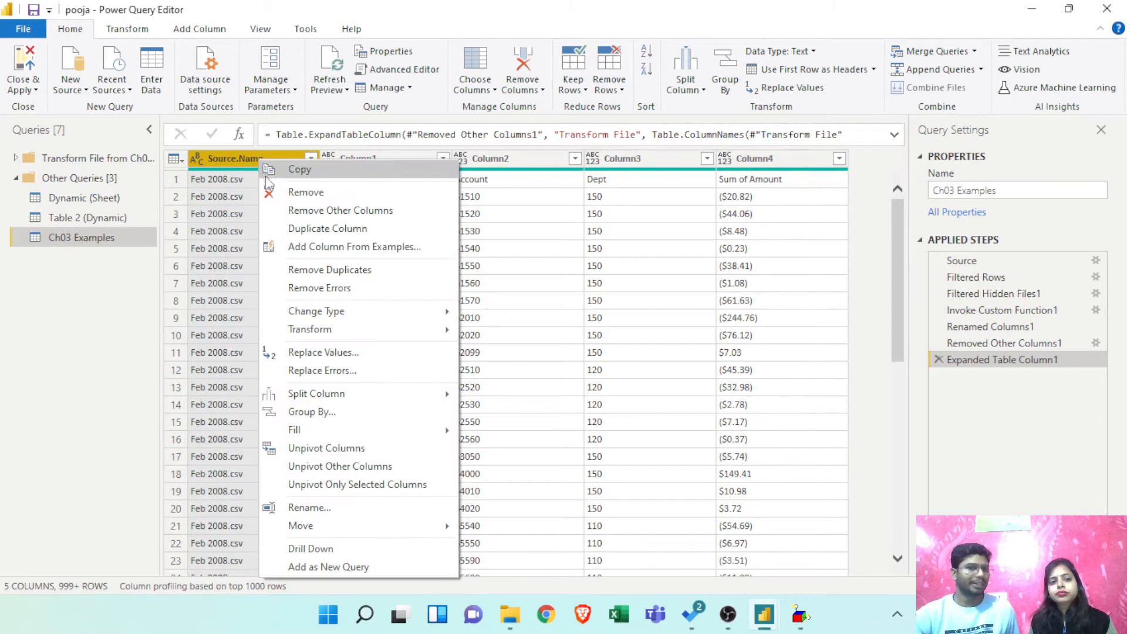
left_click(285, 191)
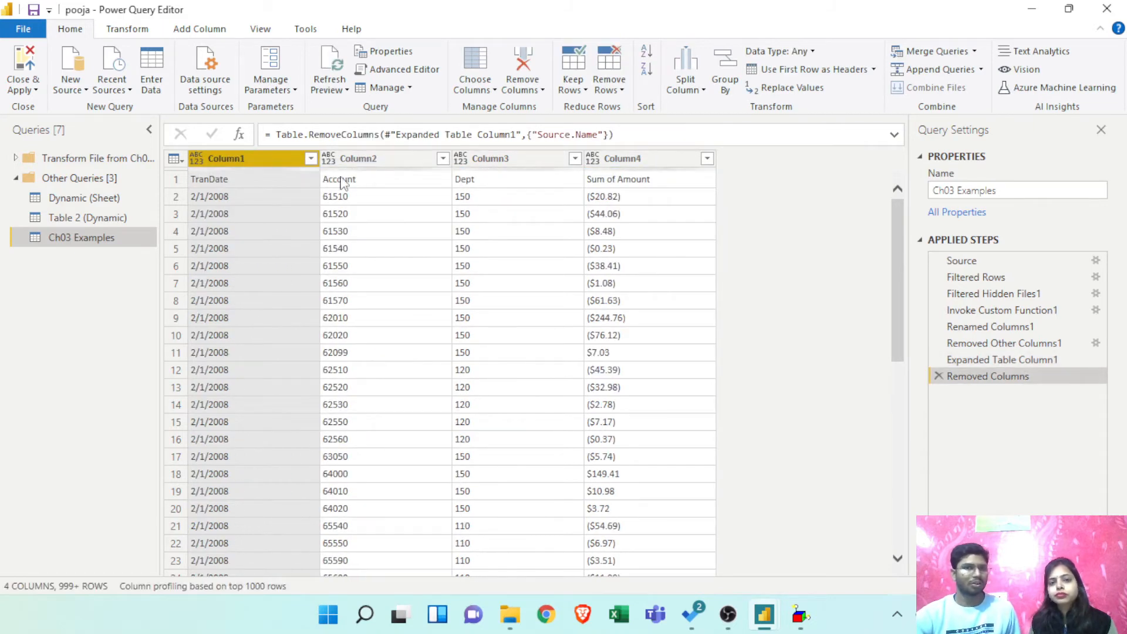
left_click(873, 70)
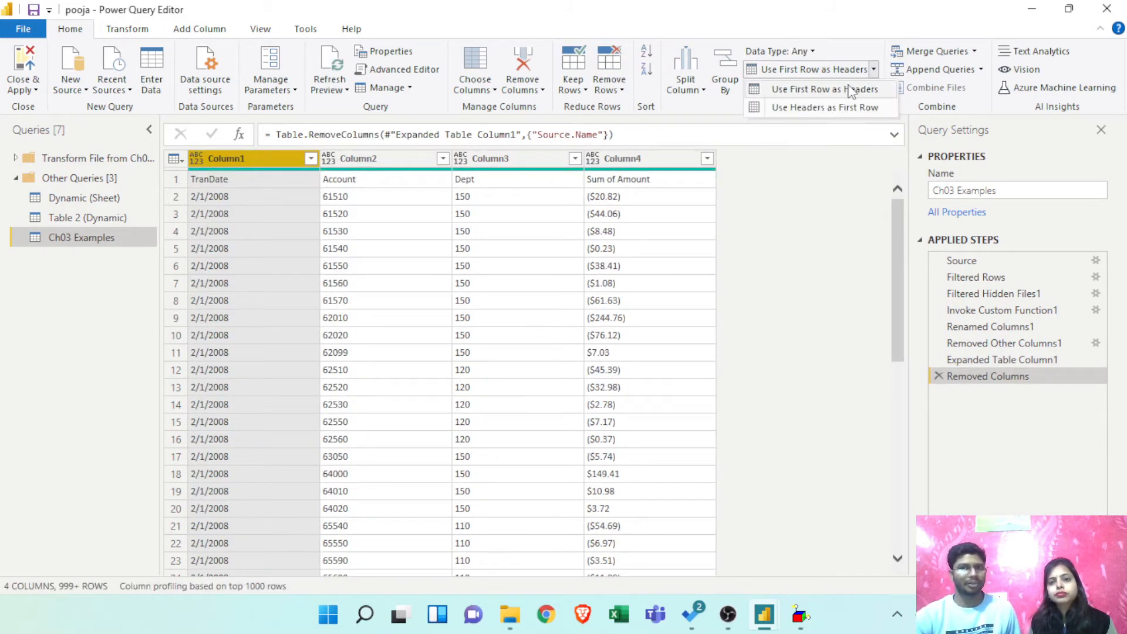
left_click(854, 88)
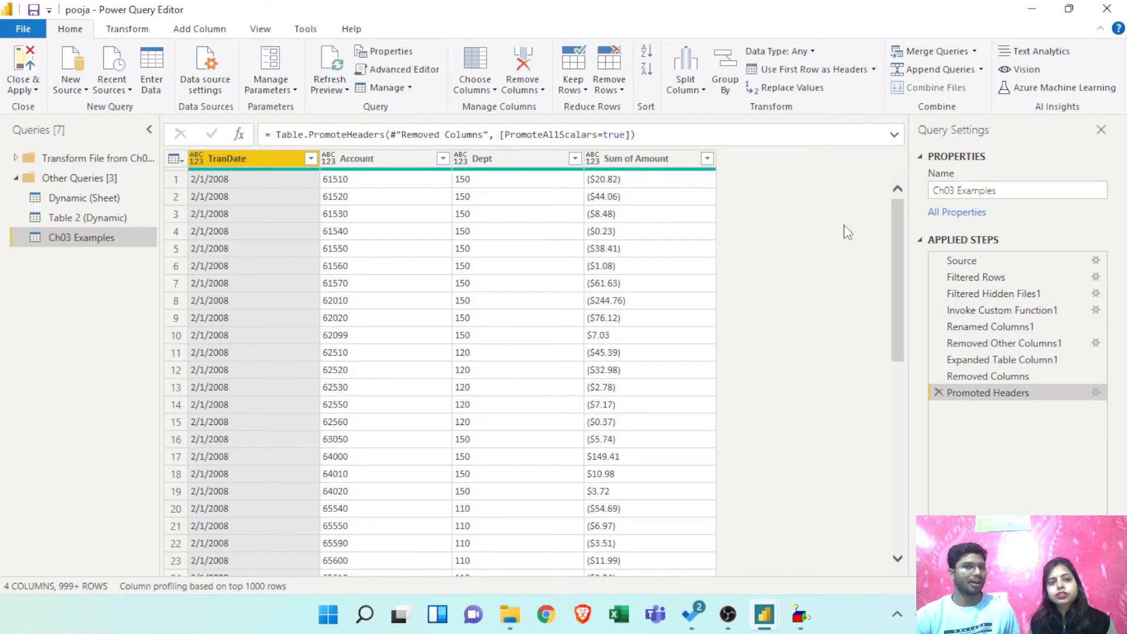
Filter the TranDate column to exclude the Grand Total and TranDate values, using the fully loaded value list.
left_click(310, 159)
left_click(124, 332)
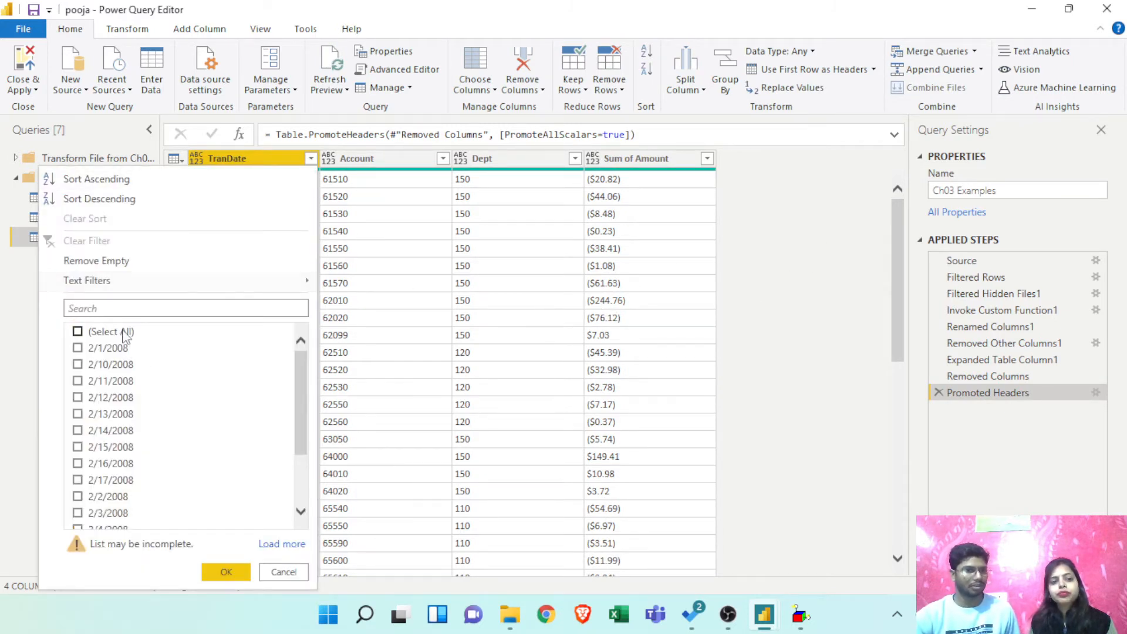
left_click(103, 332)
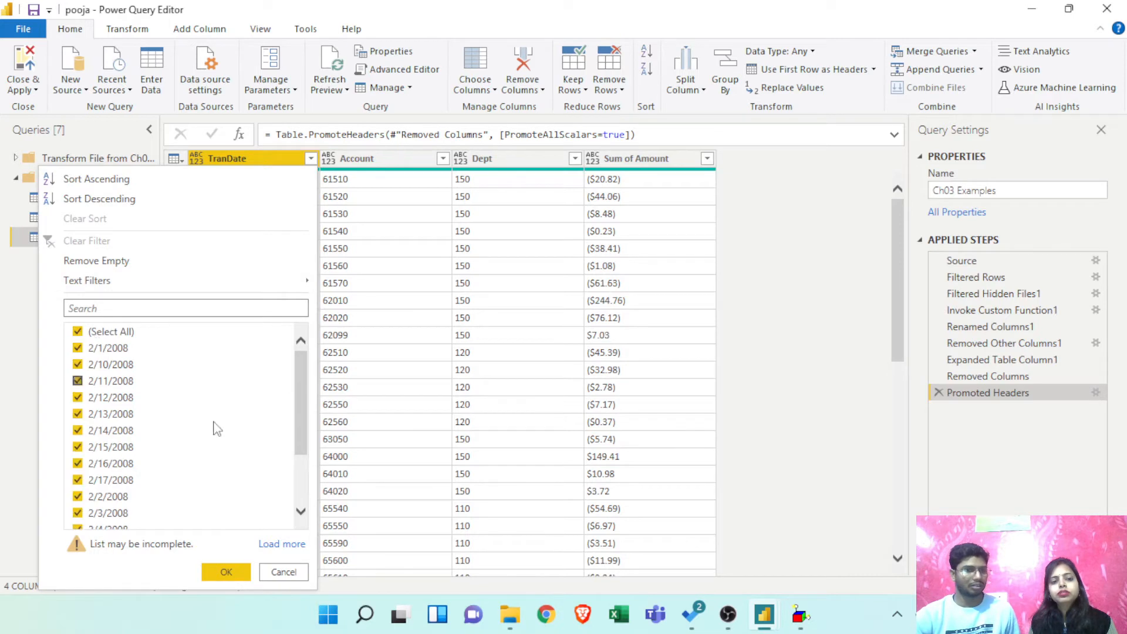
left_click(281, 544)
left_click_drag(300, 369, 278, 550)
left_click(132, 531)
left_click(122, 546)
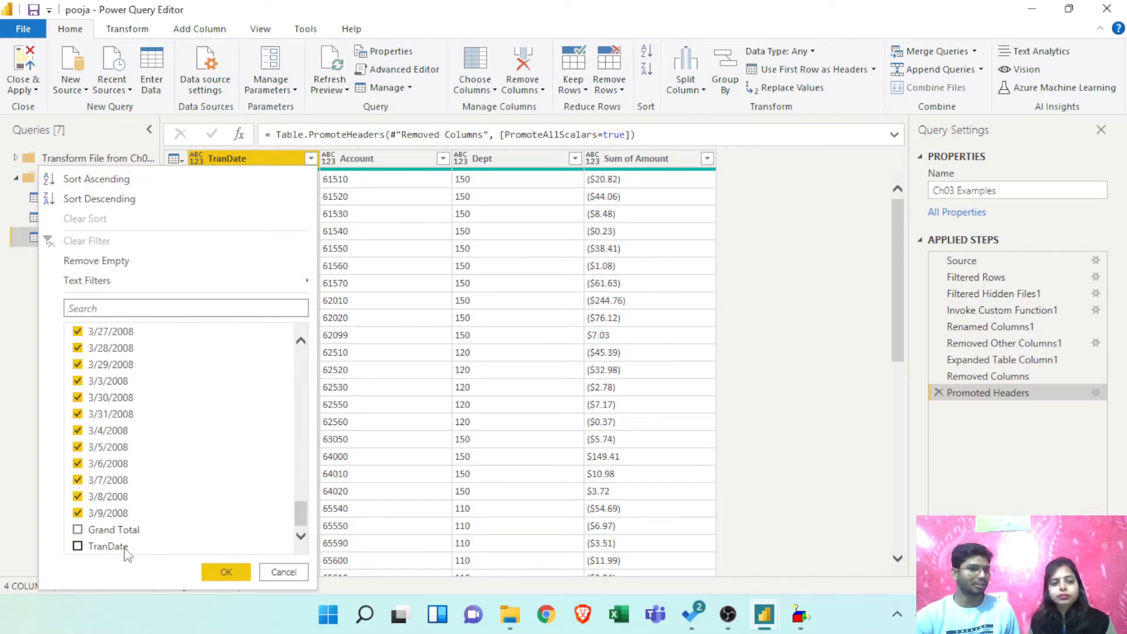
left_click(227, 574)
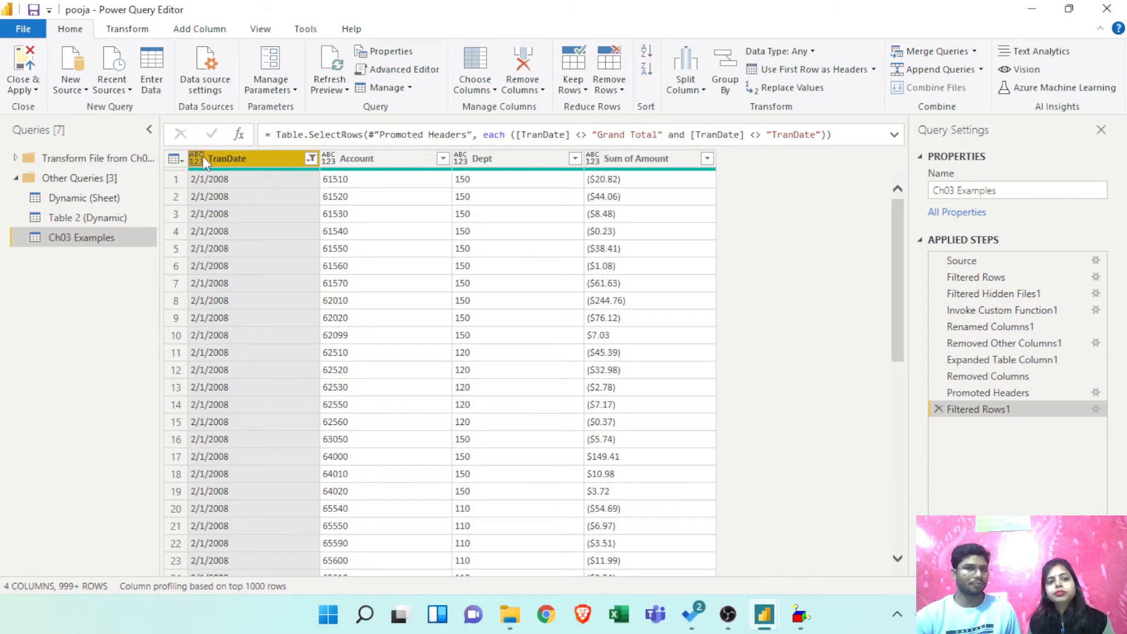
Replace every "(" with "-" in the Sum of Amount column.
left_click(631, 160)
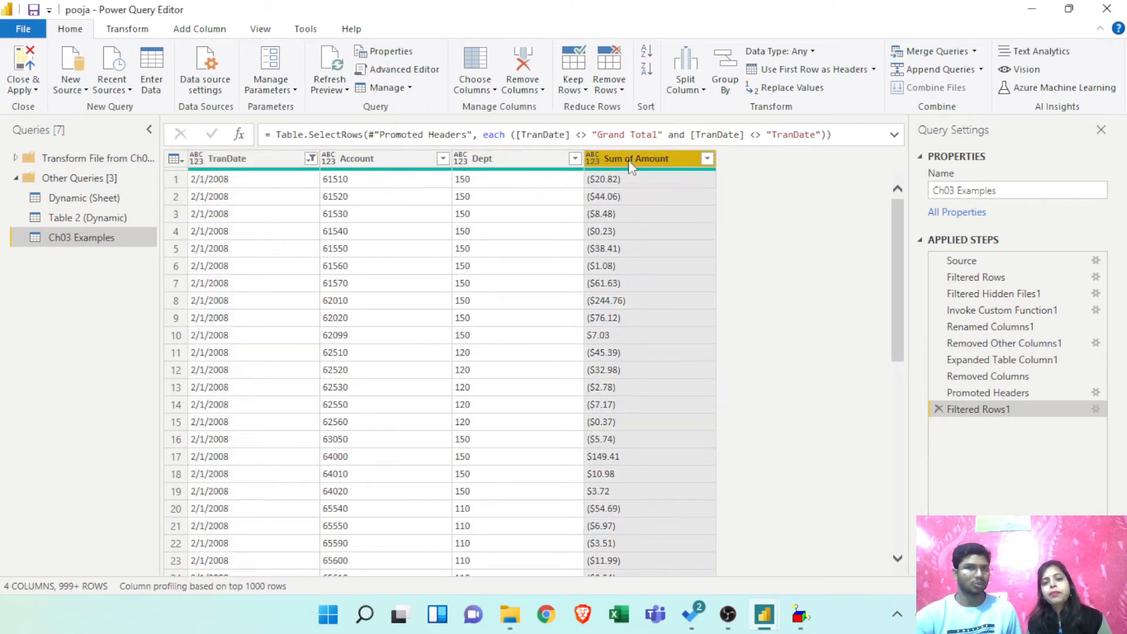
left_click(128, 29)
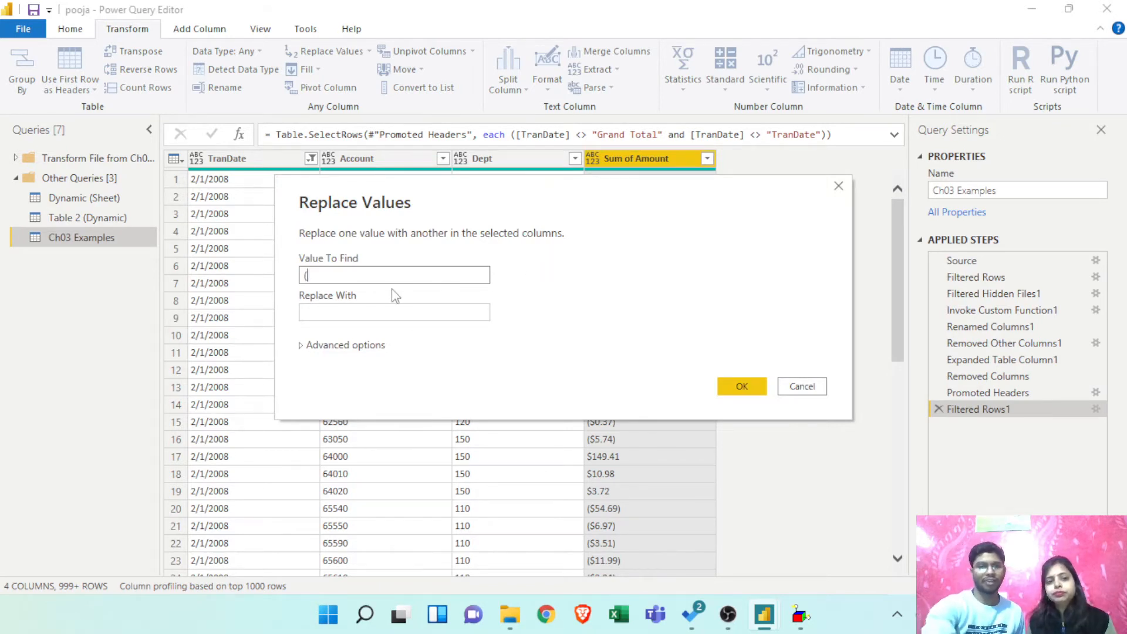
left_click(359, 312)
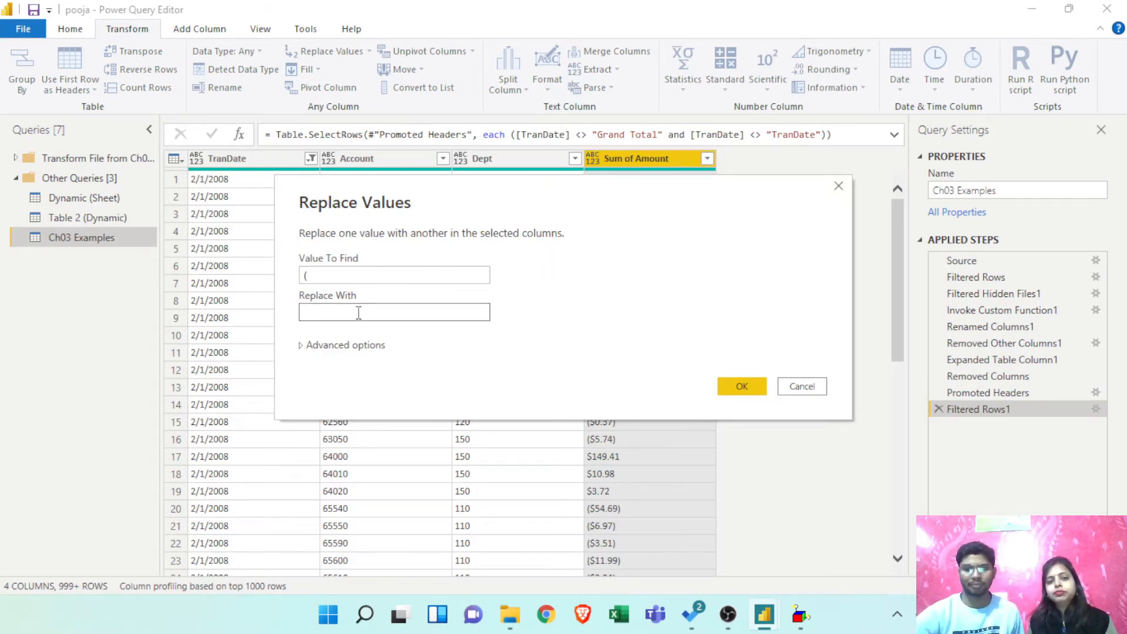
type("-")
left_click(728, 388)
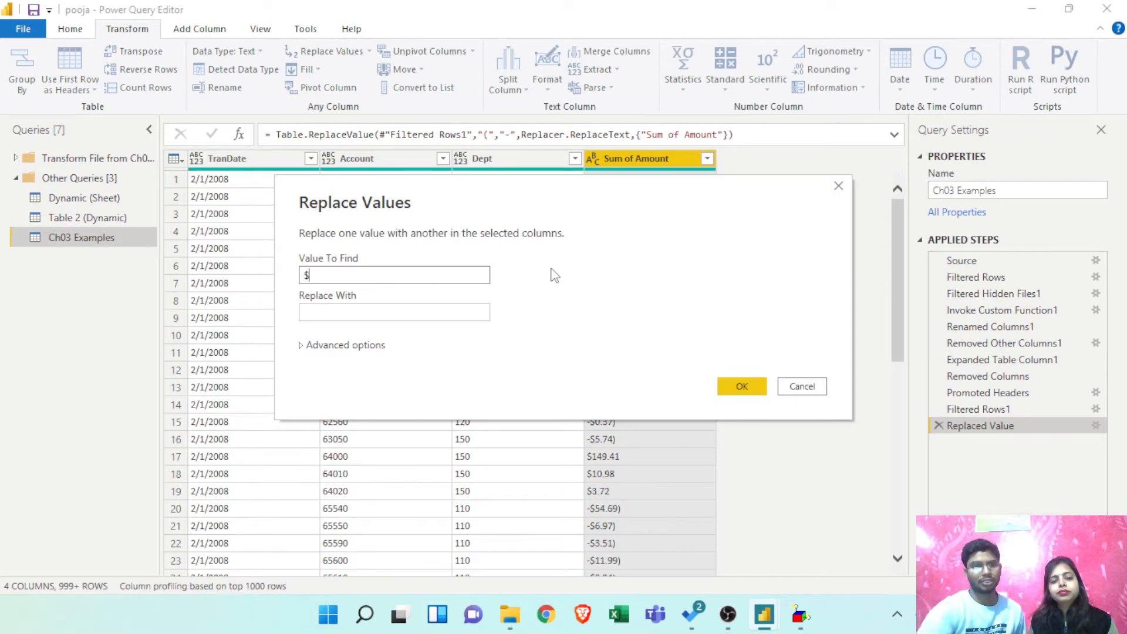
Replace every "$" and ")" in the Sum of Amount column with an empty value.
left_click(482, 314)
left_click(741, 387)
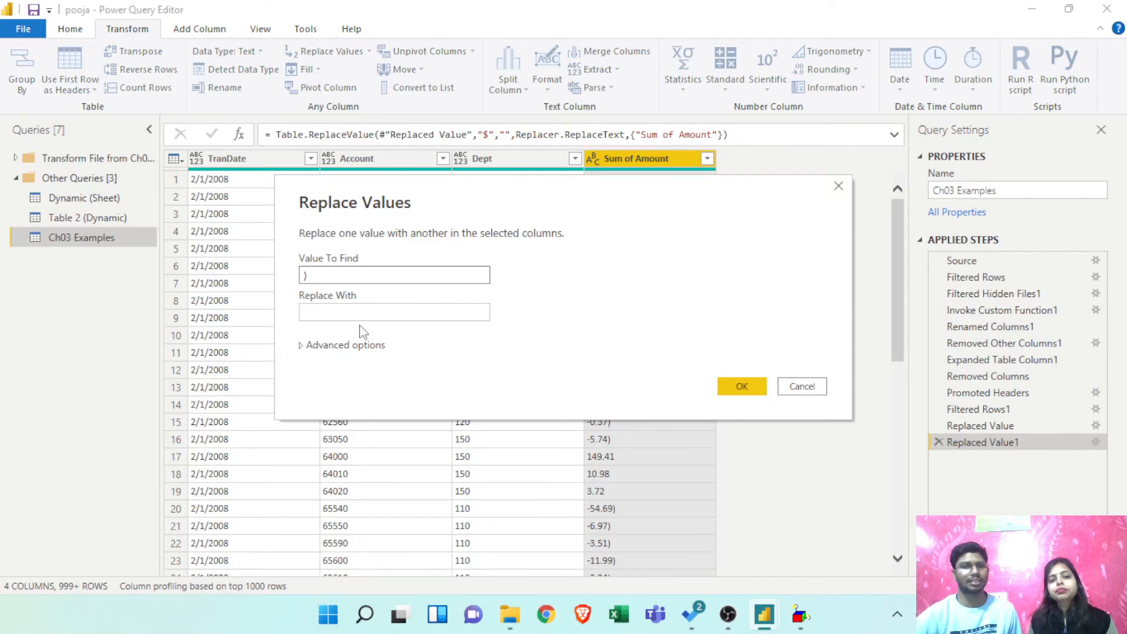
key("Tab")
left_click(742, 387)
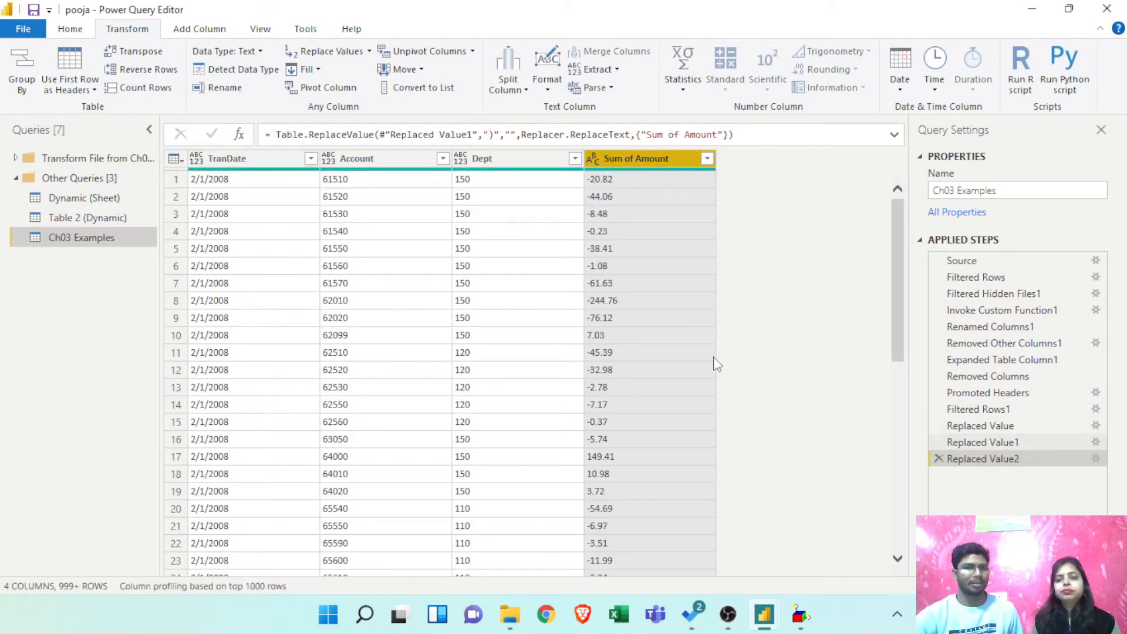
Detect the data types of the Account, Dept and Sum of Amount columns together.
left_click(593, 160)
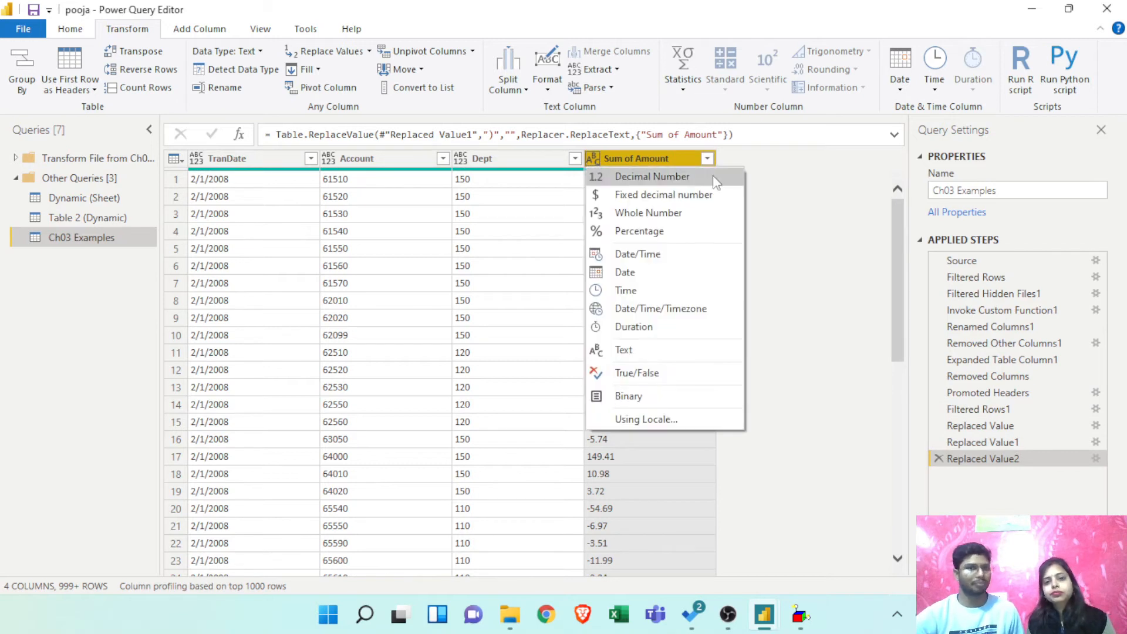
key("Escape")
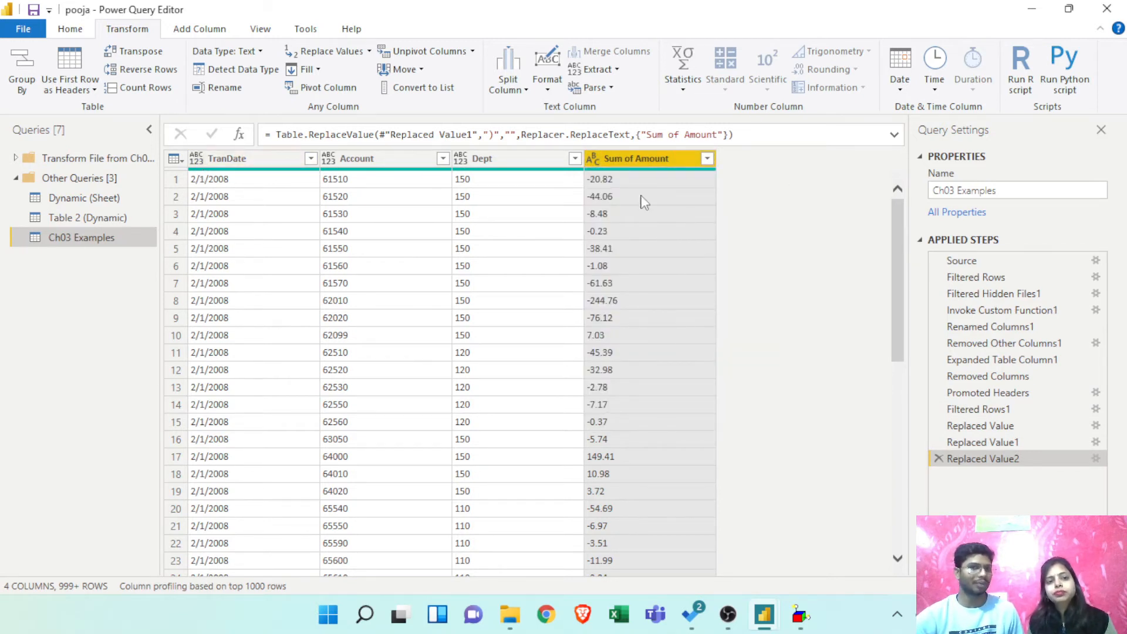
left_click(409, 160)
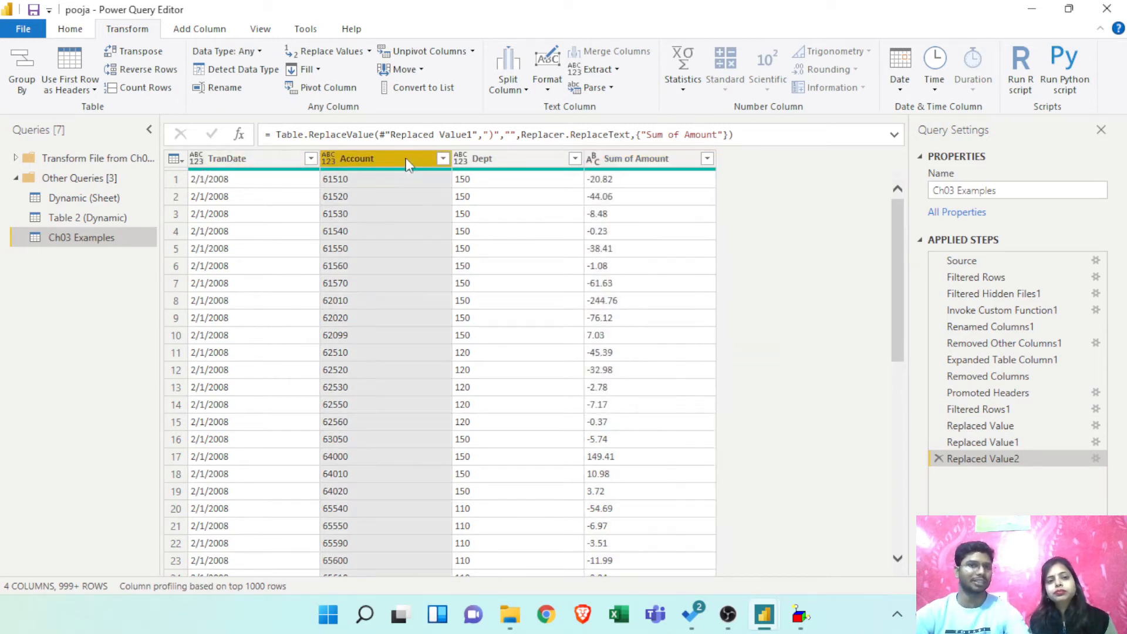
left_click(515, 160, "ctrl")
left_click(629, 163, "ctrl")
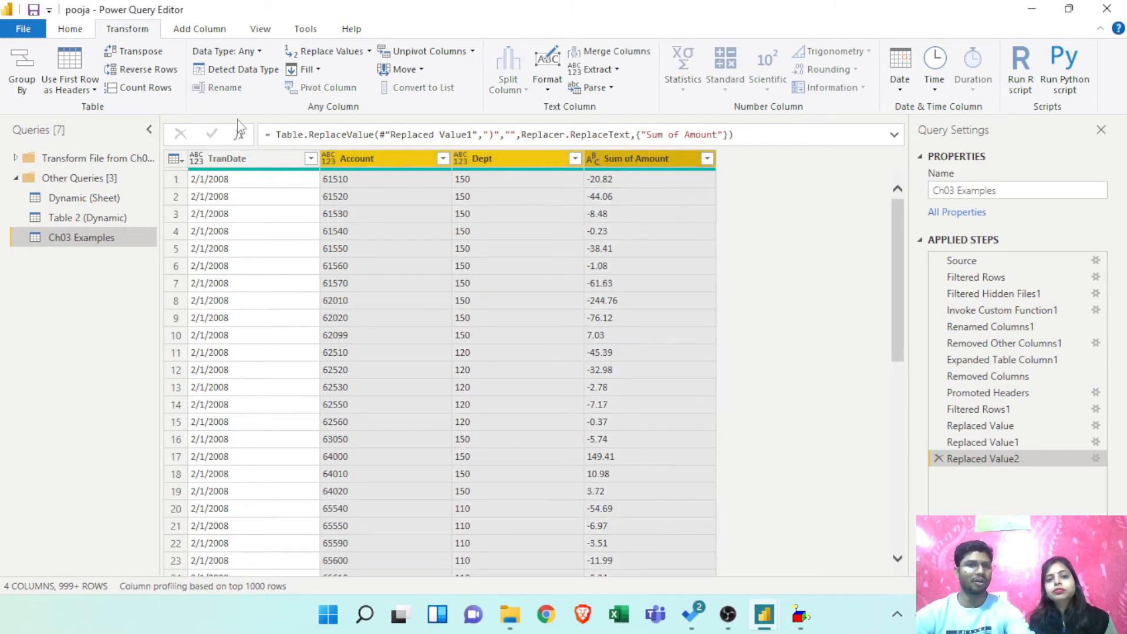
left_click(231, 70)
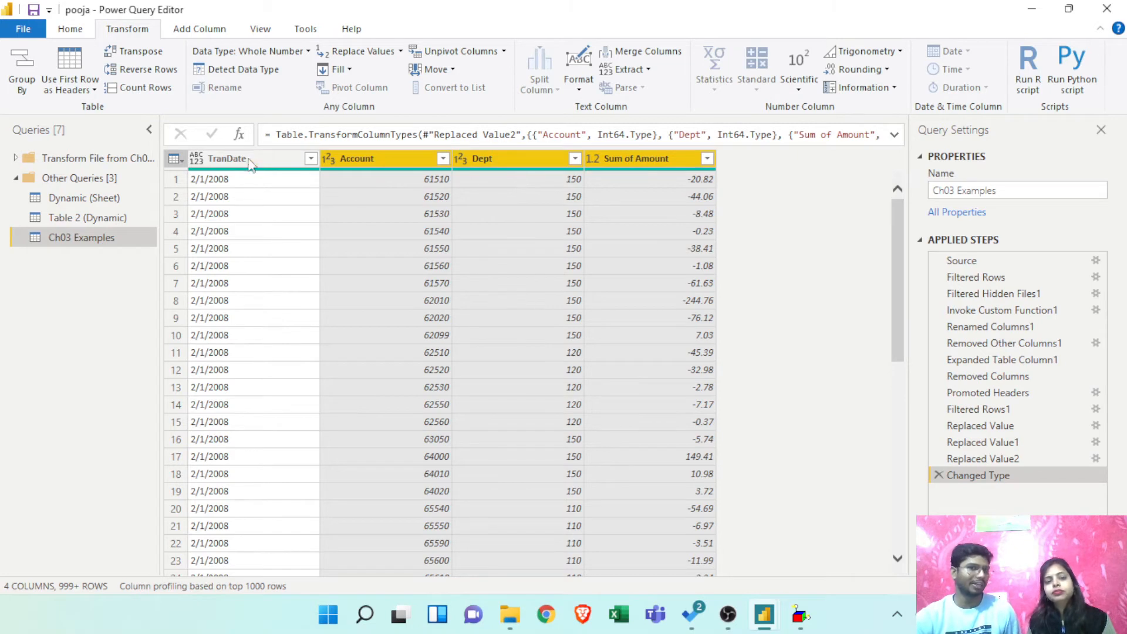
Change the TranDate column's type using locale, with data type Date and locale English (United States).
left_click(196, 158)
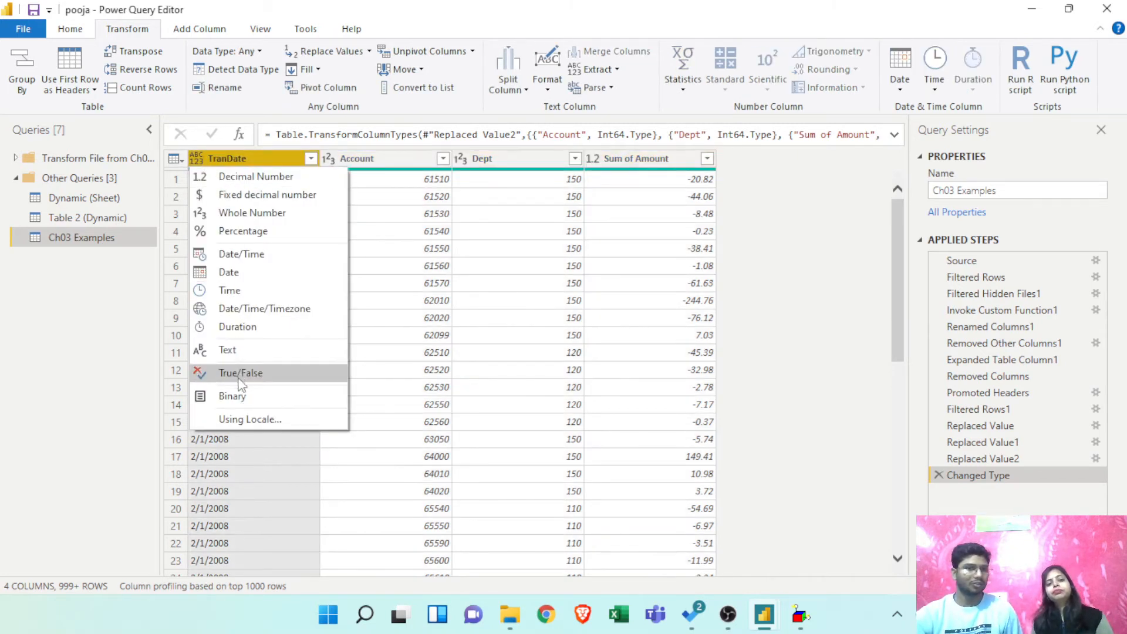
left_click(249, 418)
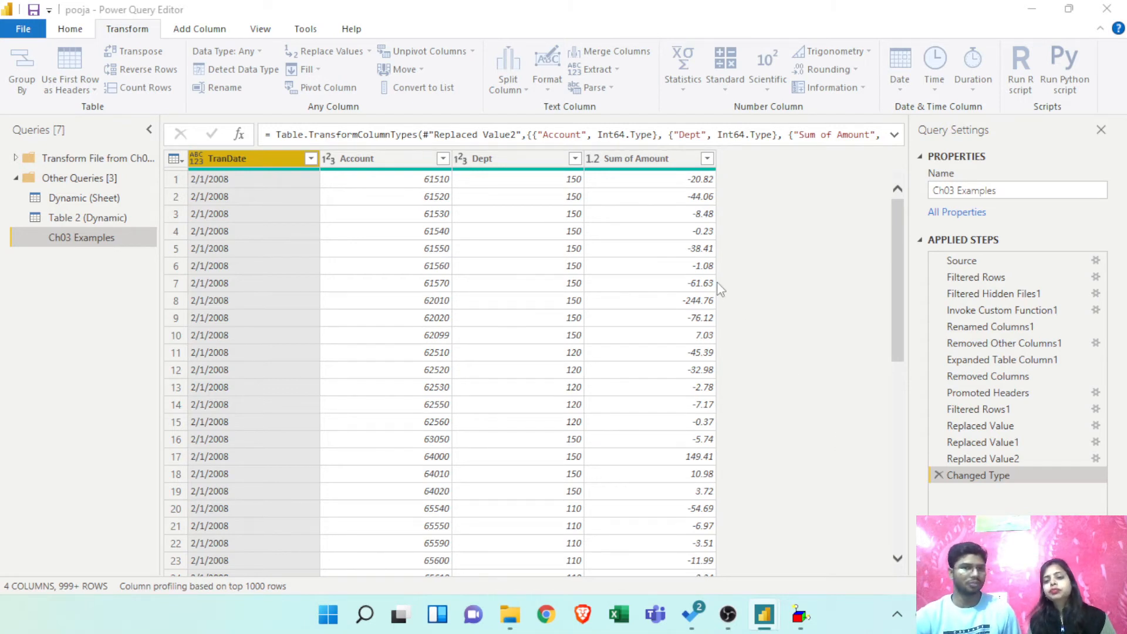
left_click(382, 293)
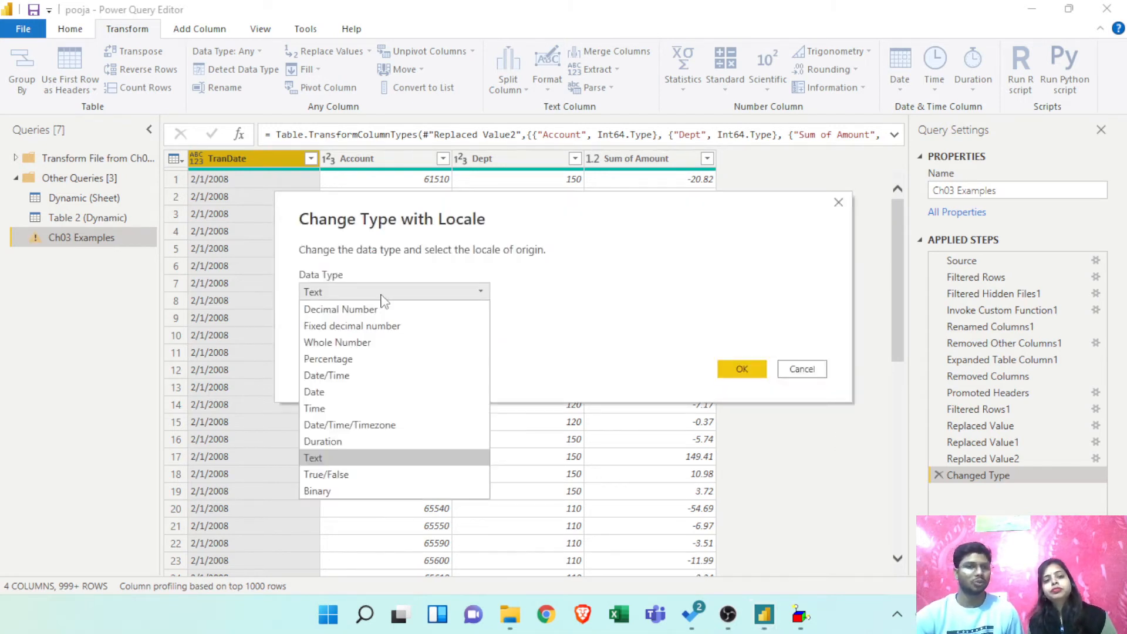
left_click(373, 392)
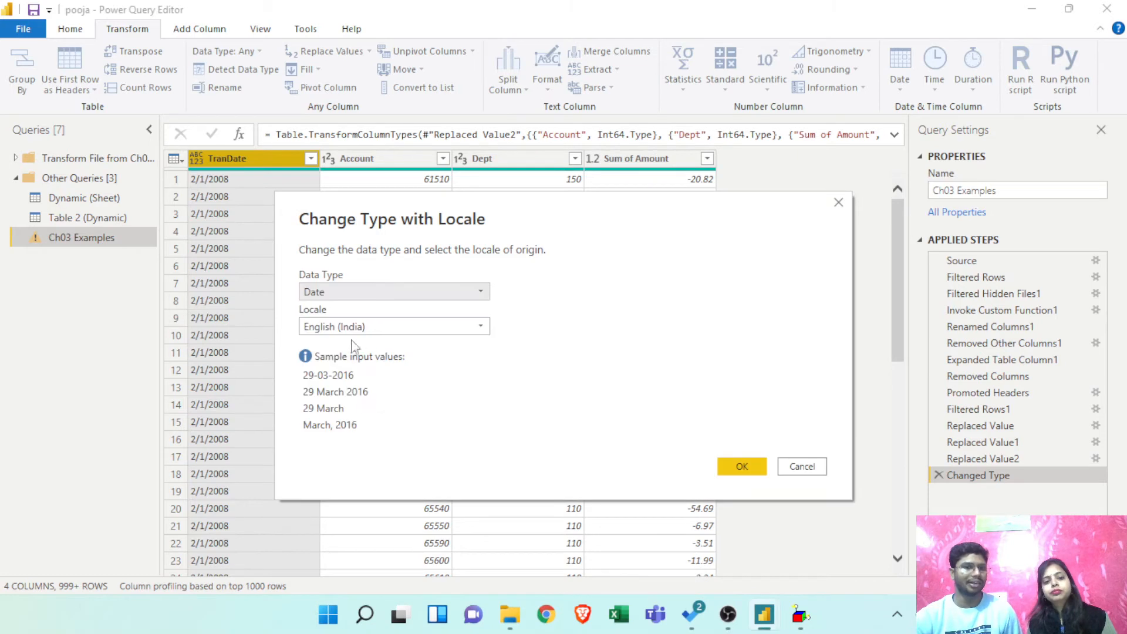
left_click(384, 332)
scroll(421, 464, "down", 5)
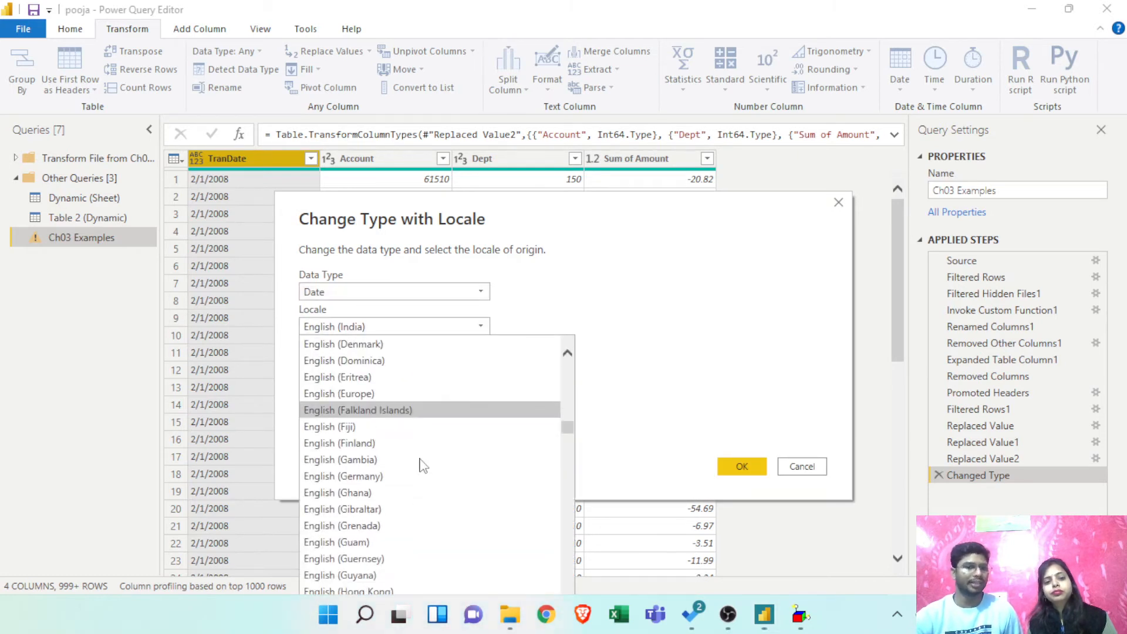
scroll(424, 465, "down", 2)
scroll(424, 465, "down", 1)
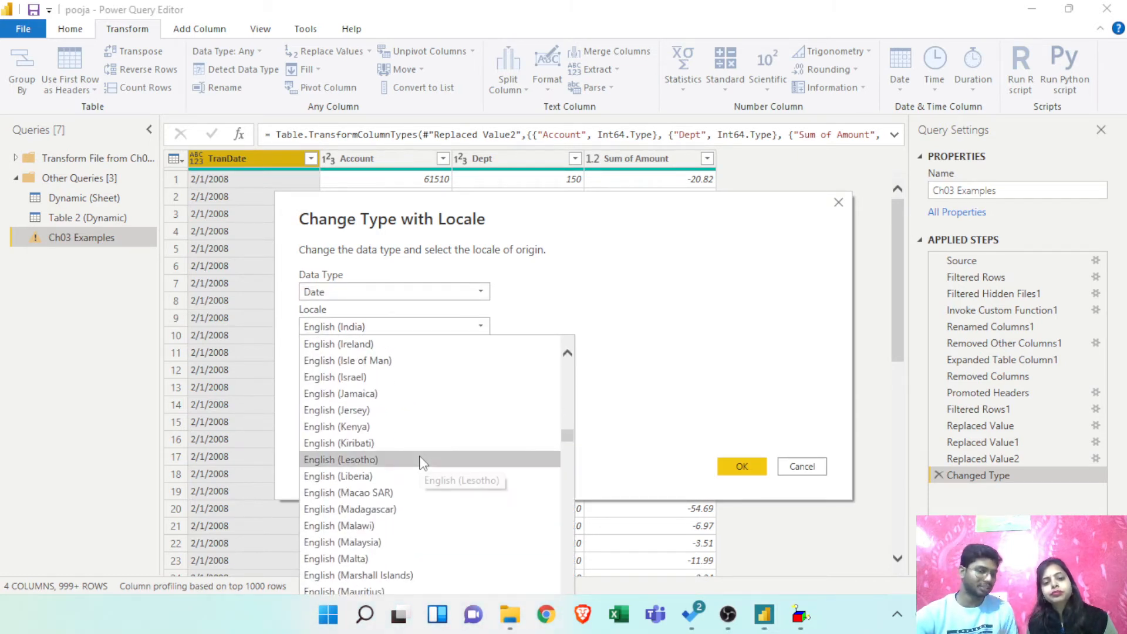
scroll(423, 464, "down", 5)
scroll(423, 464, "down", 12)
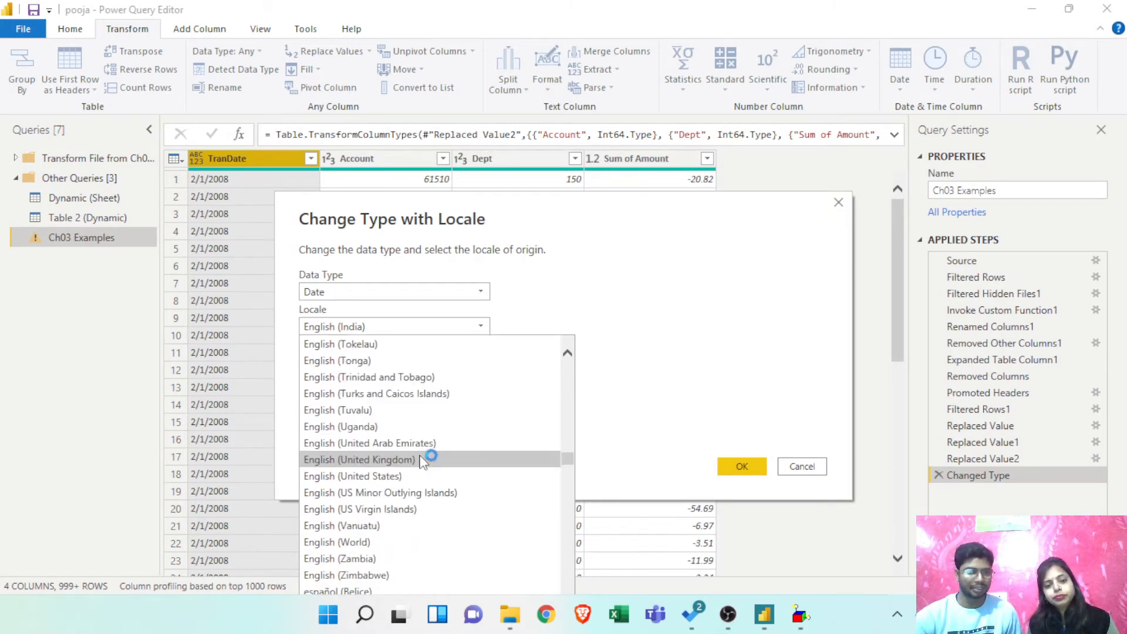
scroll(423, 462, "down", 3)
scroll(424, 463, "up", 2)
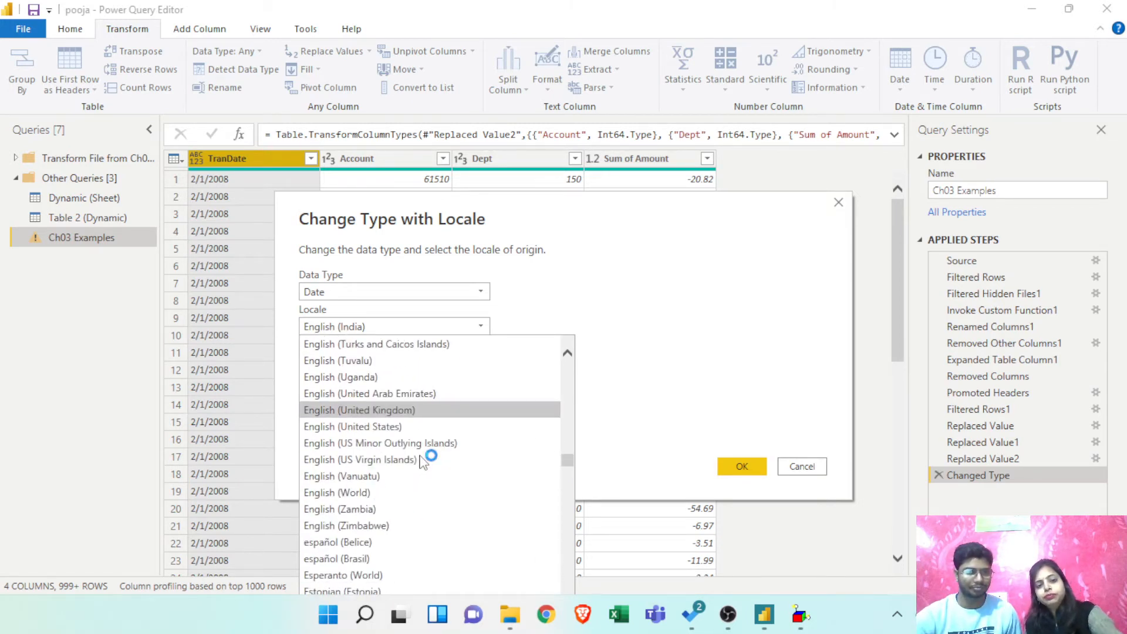
left_click(388, 428)
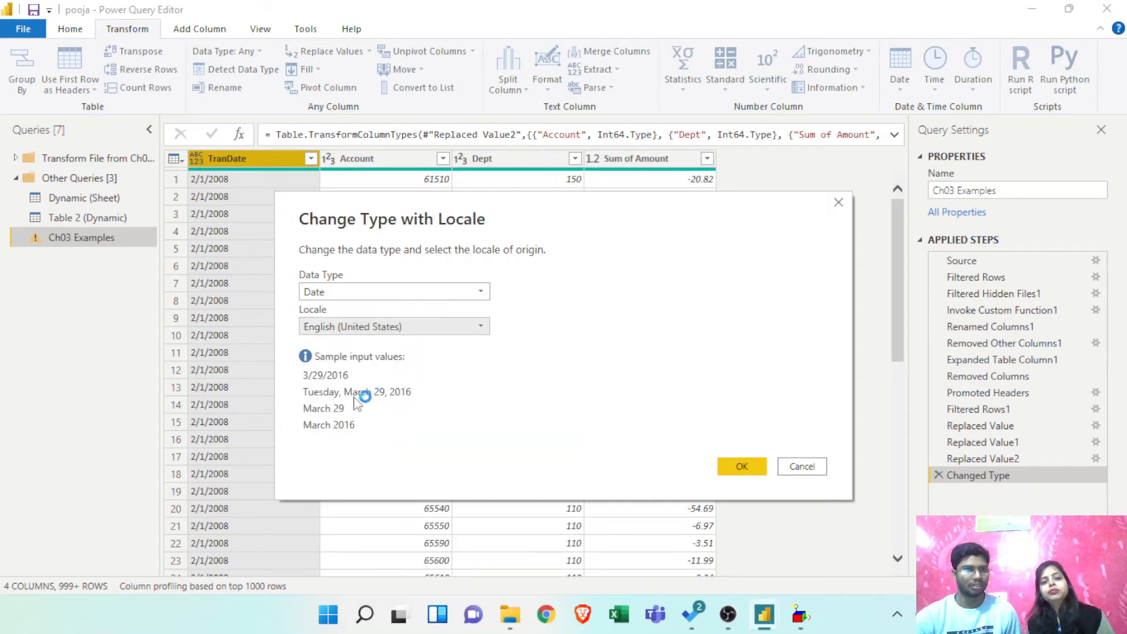
left_click(753, 465)
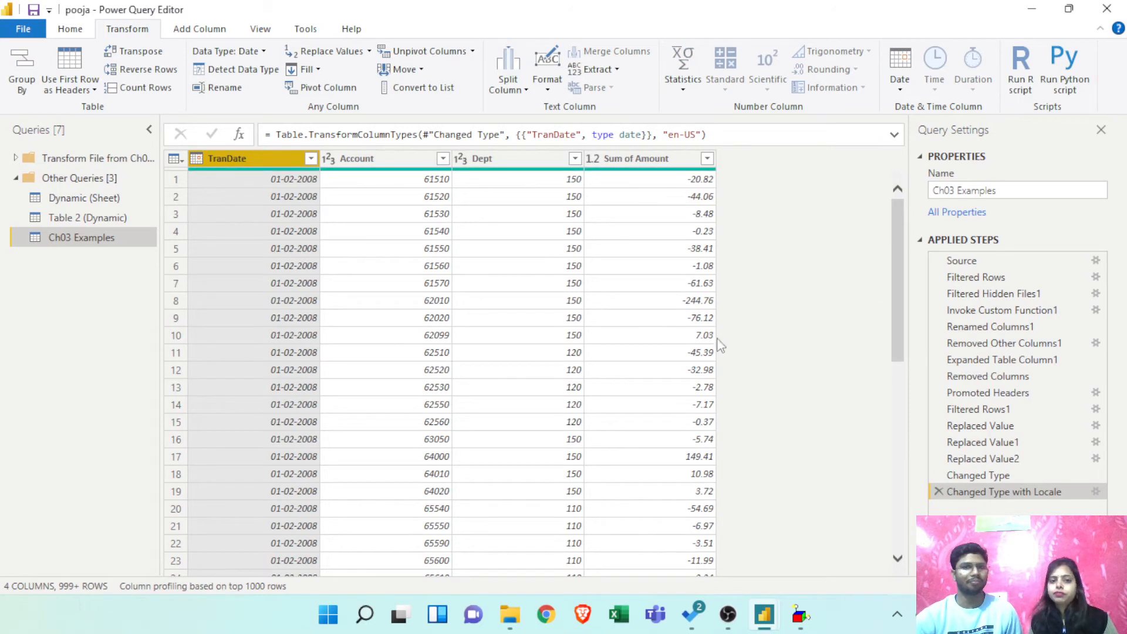
Rename the Ch03 Examples query as "Folder Files".
double_click(110, 238)
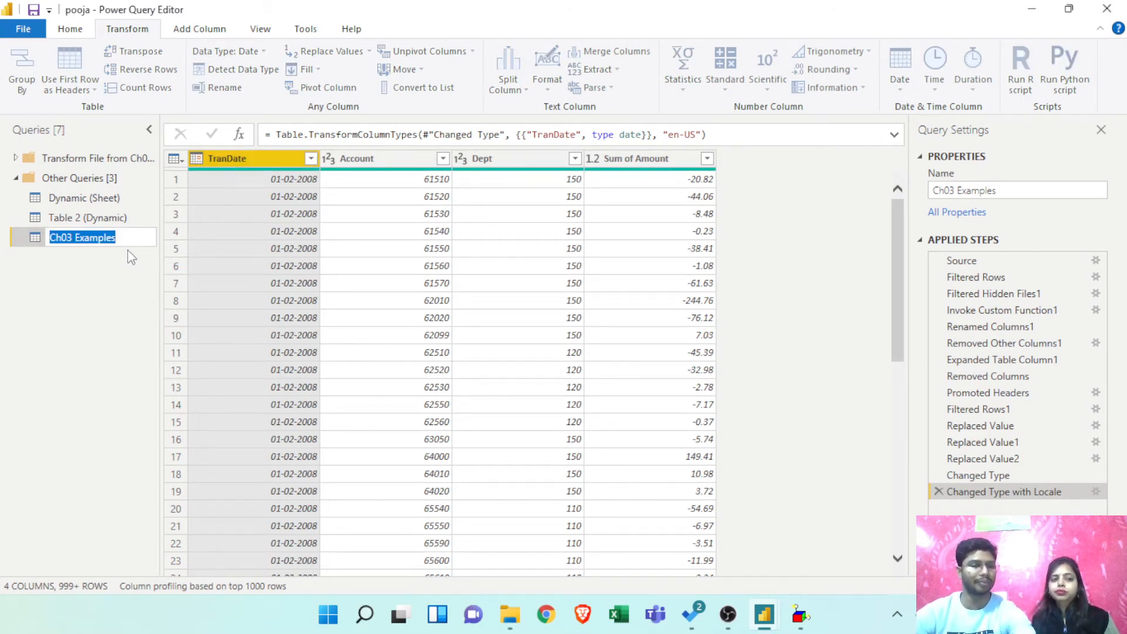
type("Folder Files")
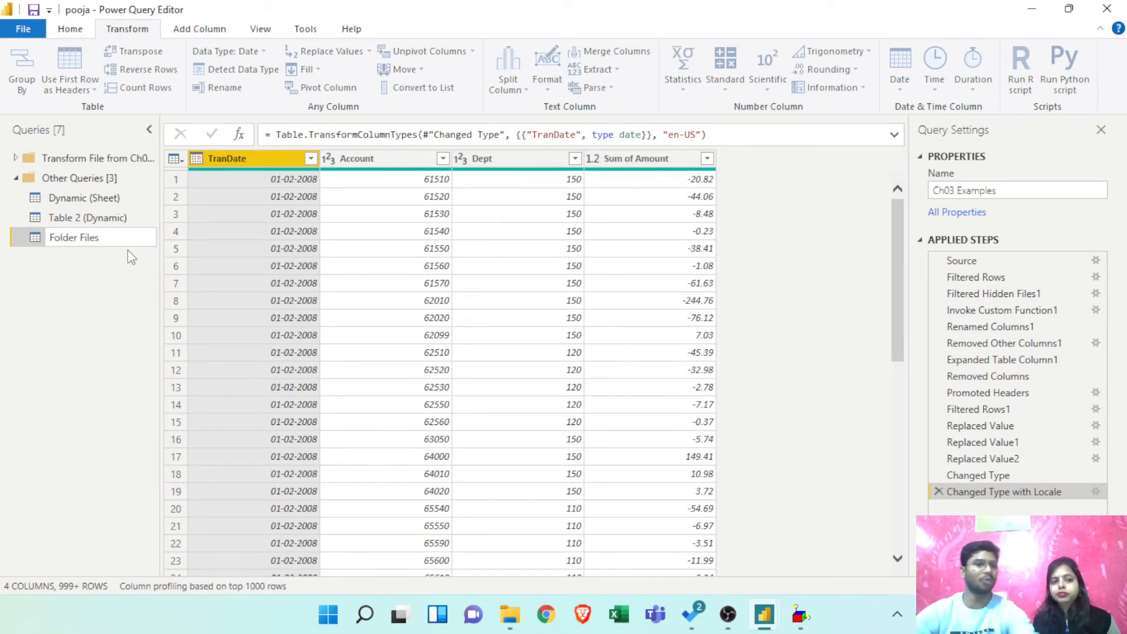
key("Return")
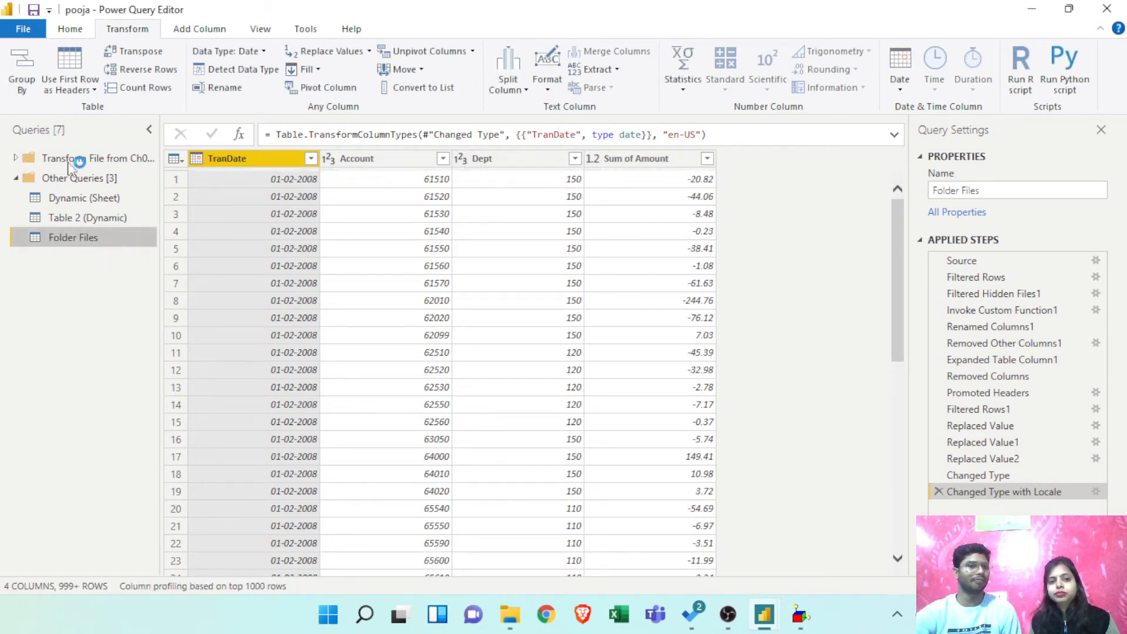
Apply the query changes to the data model and close the query editor.
left_click(68, 29)
left_click(36, 91)
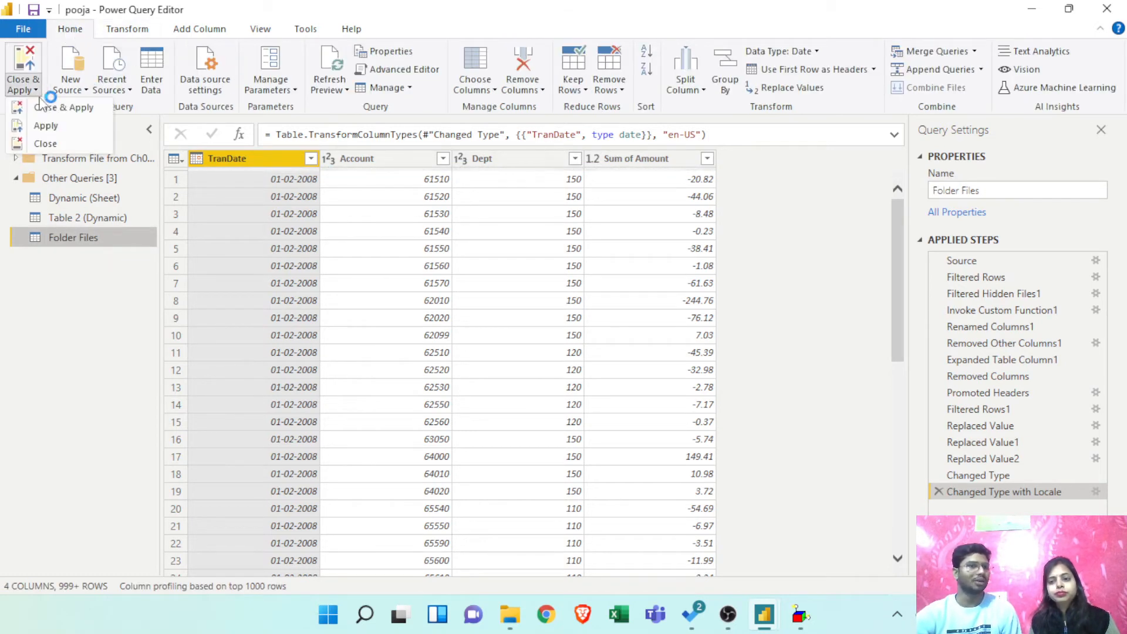
left_click(70, 107)
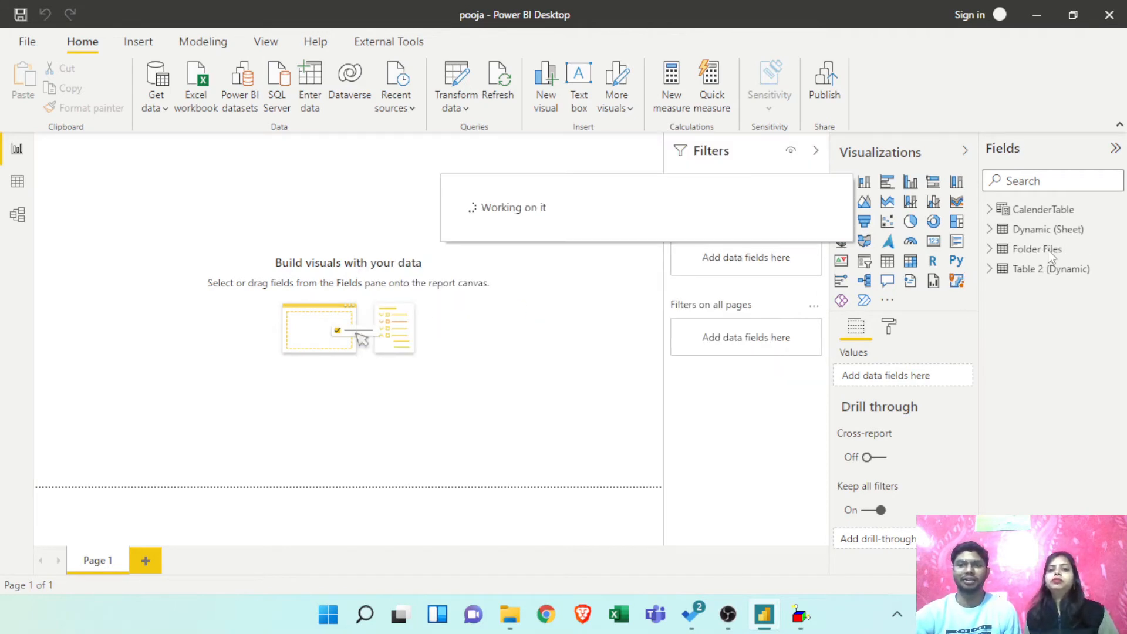
Inspect the loaded rows of the Folder Files table in the data view, and return to the report view.
left_click(1042, 250)
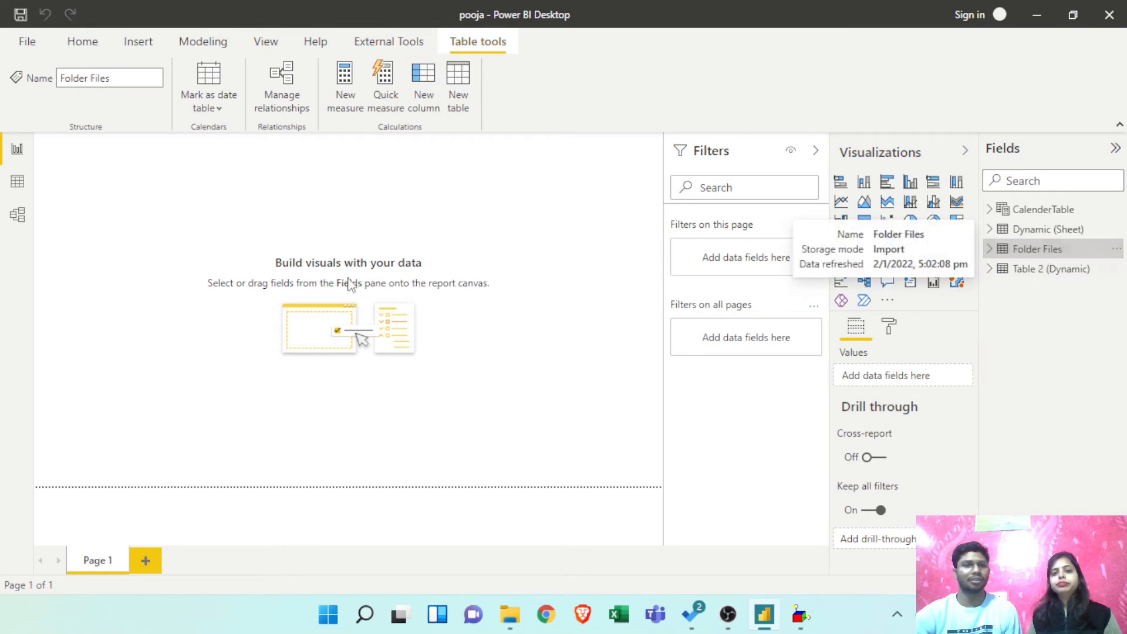
left_click(18, 182)
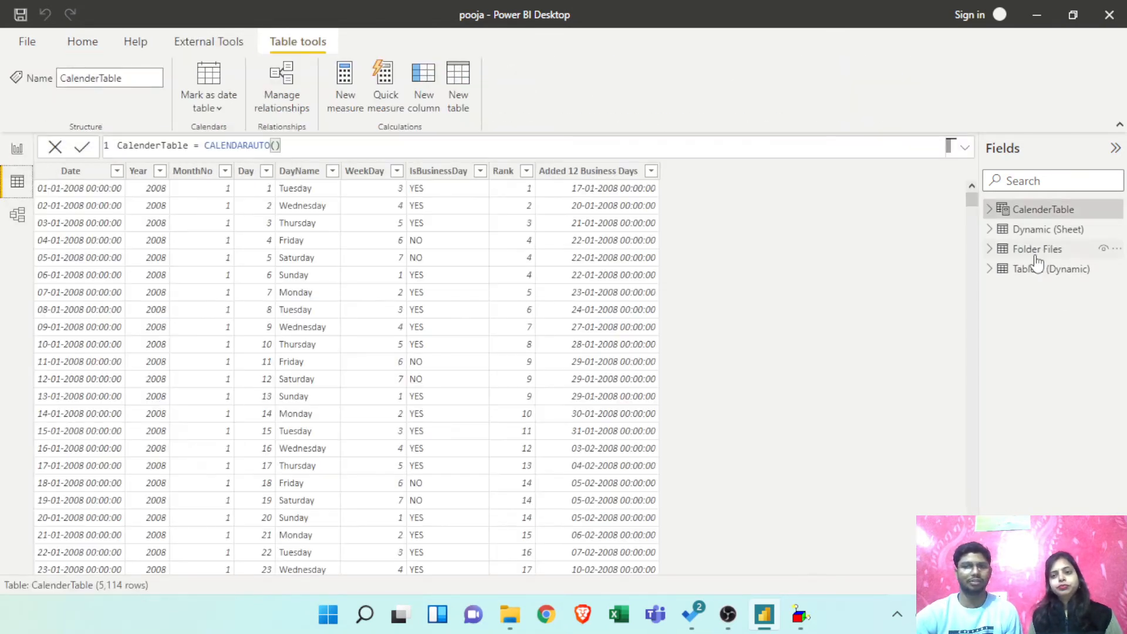
left_click(1015, 252)
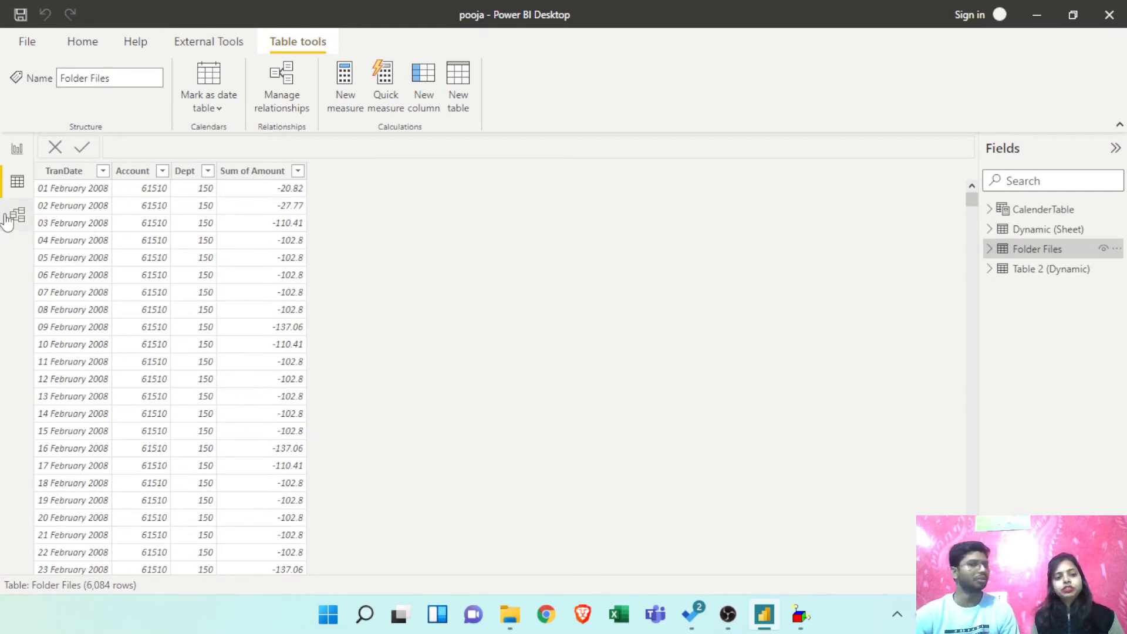
left_click(17, 152)
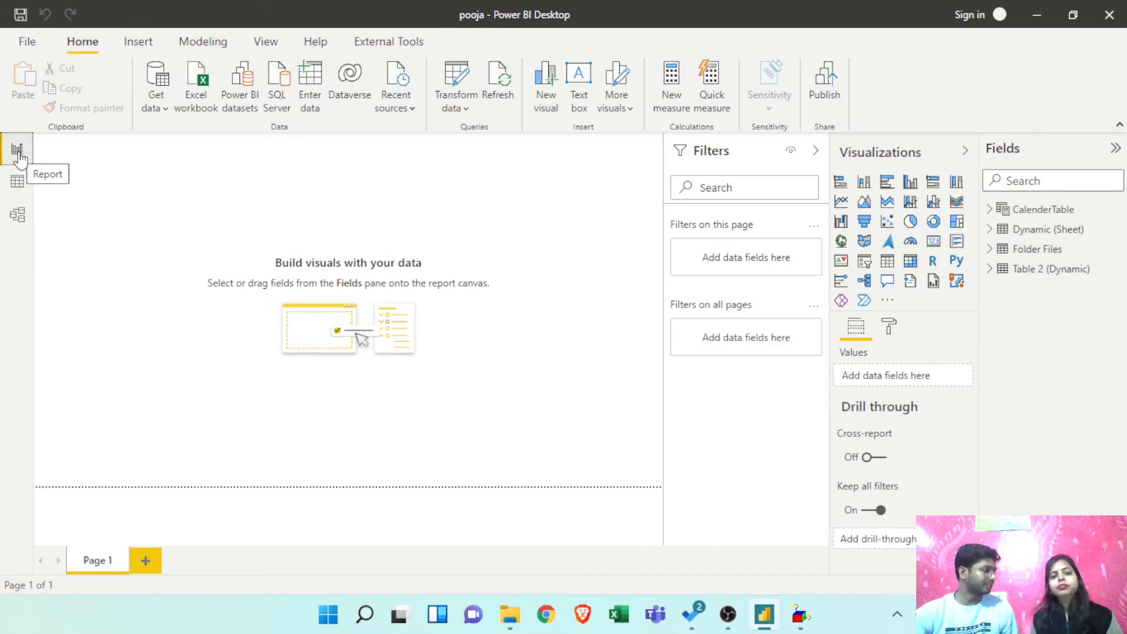
Reopen the query editor and duplicate the Folder Files query.
left_click(469, 81)
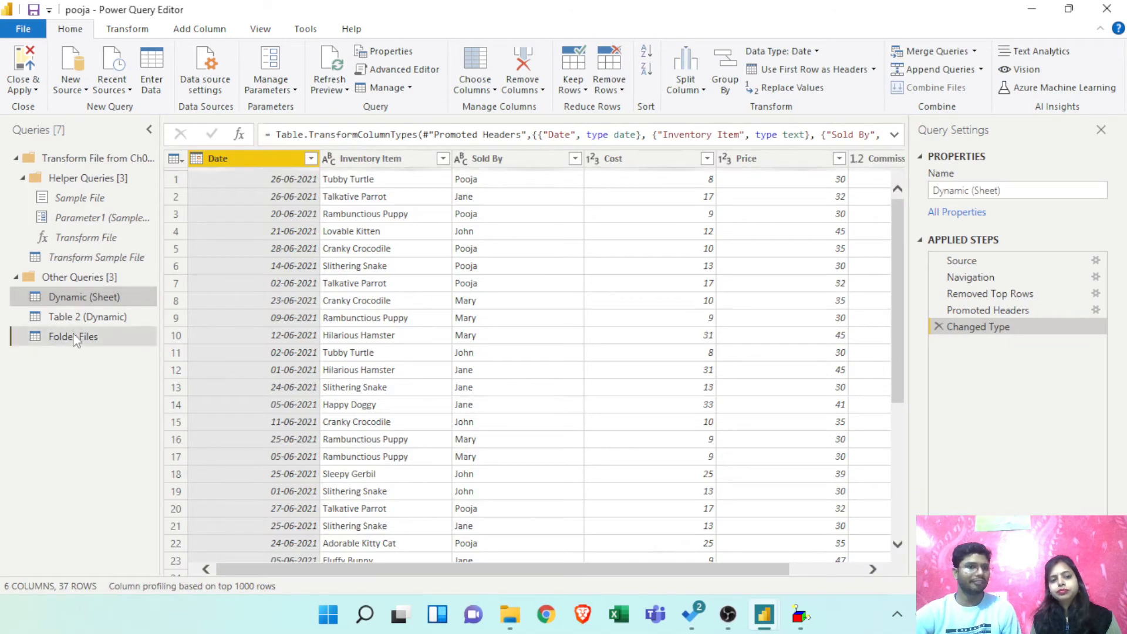
left_click(72, 333)
right_click(74, 377)
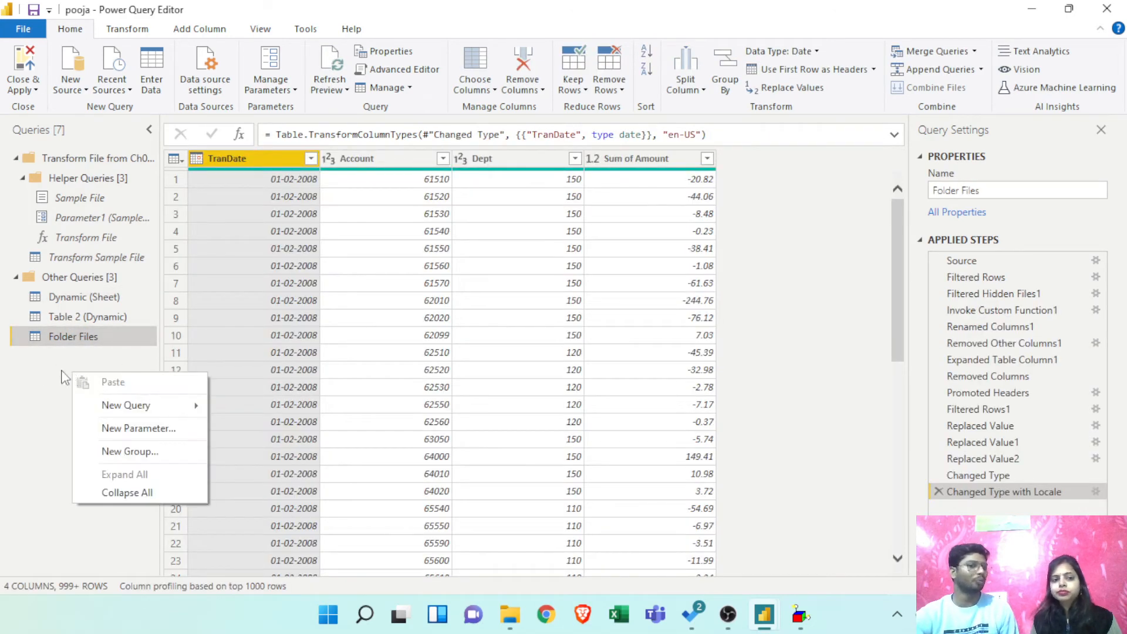
left_click(42, 377)
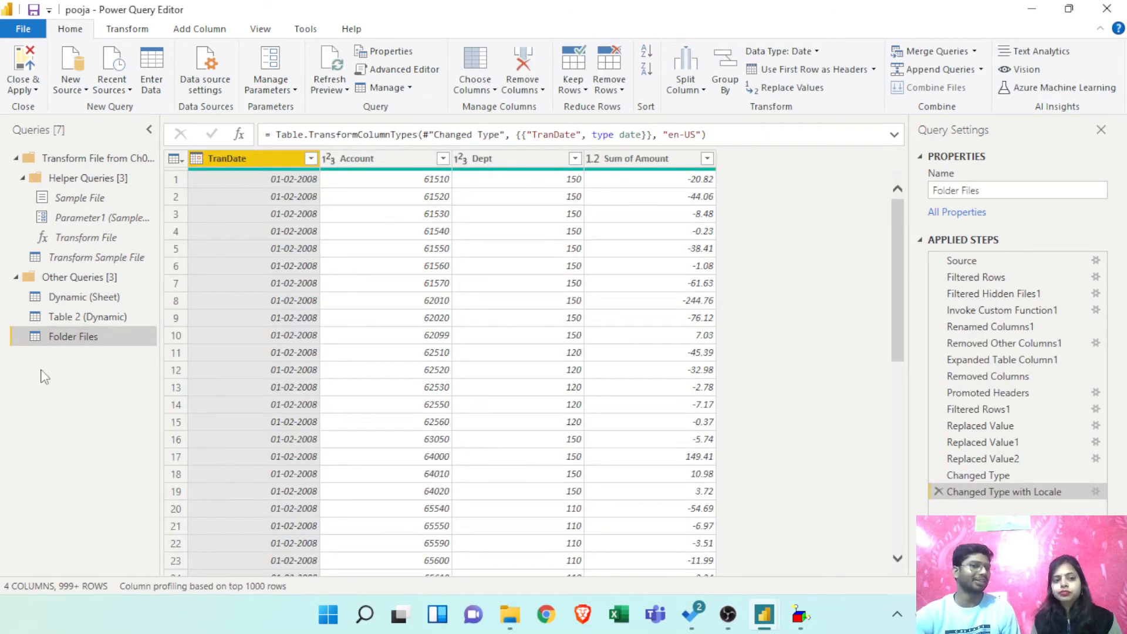
right_click(76, 342)
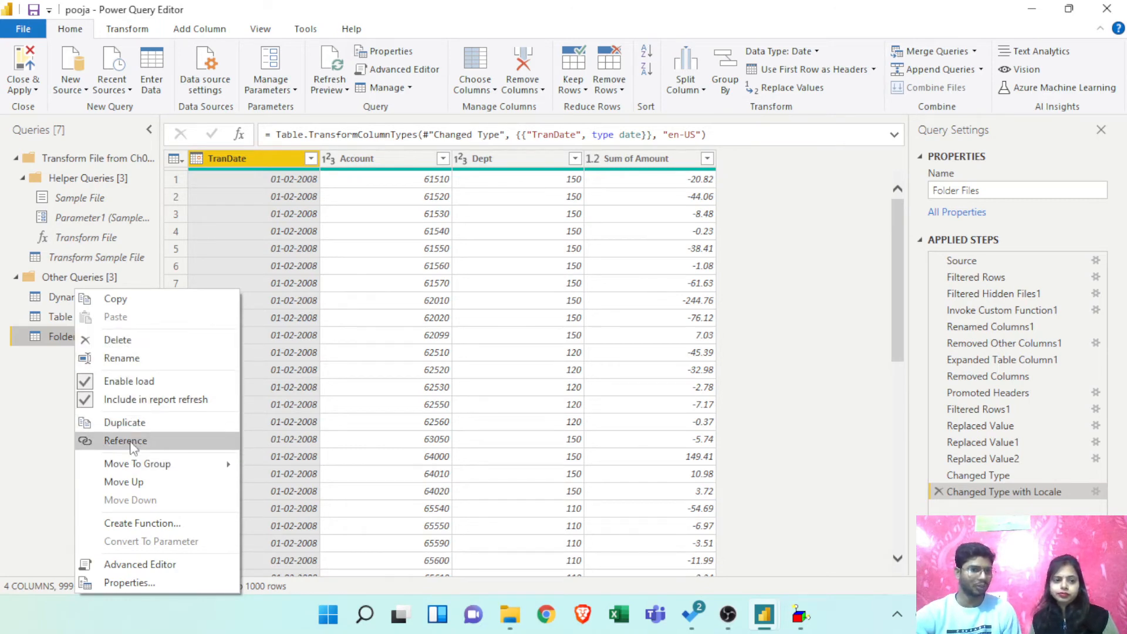
left_click(130, 424)
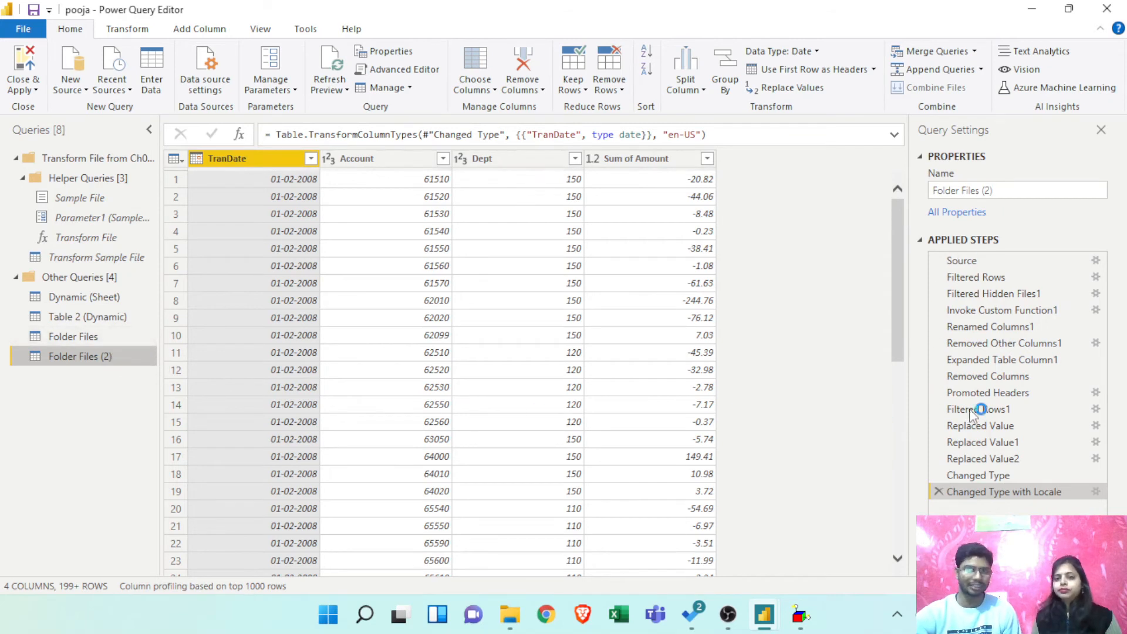
Delete all applied steps after Filtered Rows from the duplicated Folder Files query, keeping only Source and Filtered Rows.
left_click(989, 294)
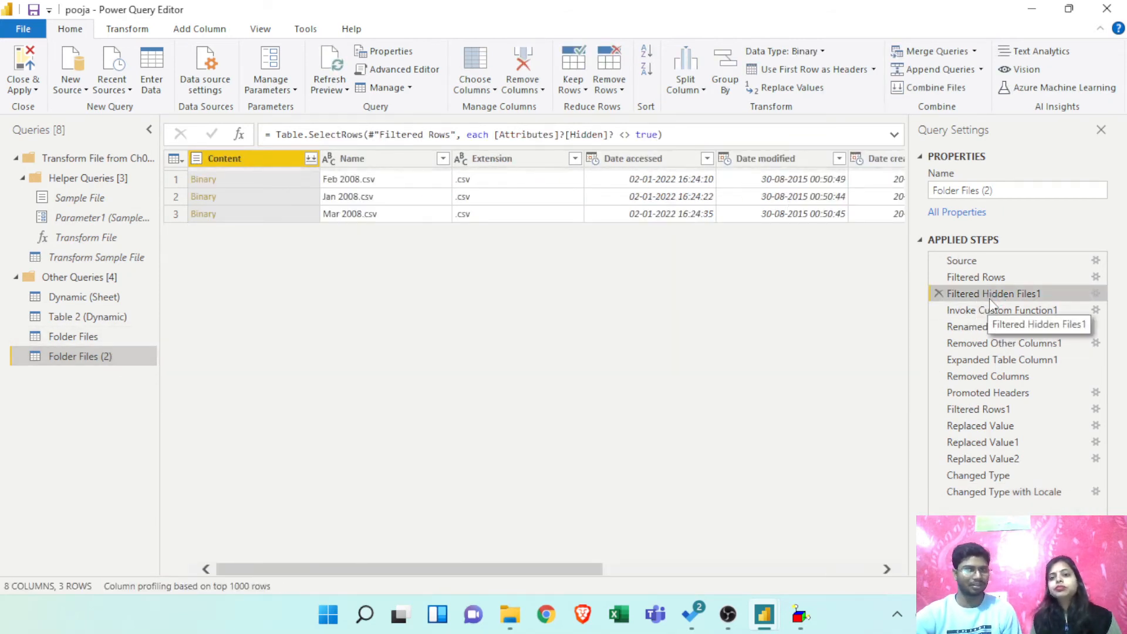
left_click(987, 311)
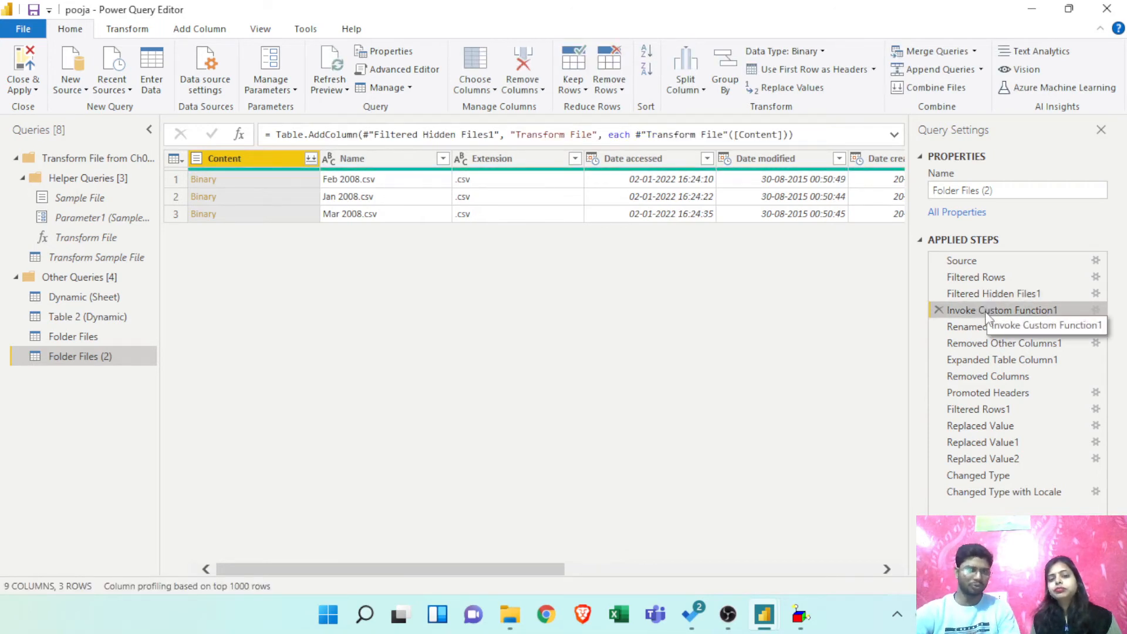
right_click(986, 315)
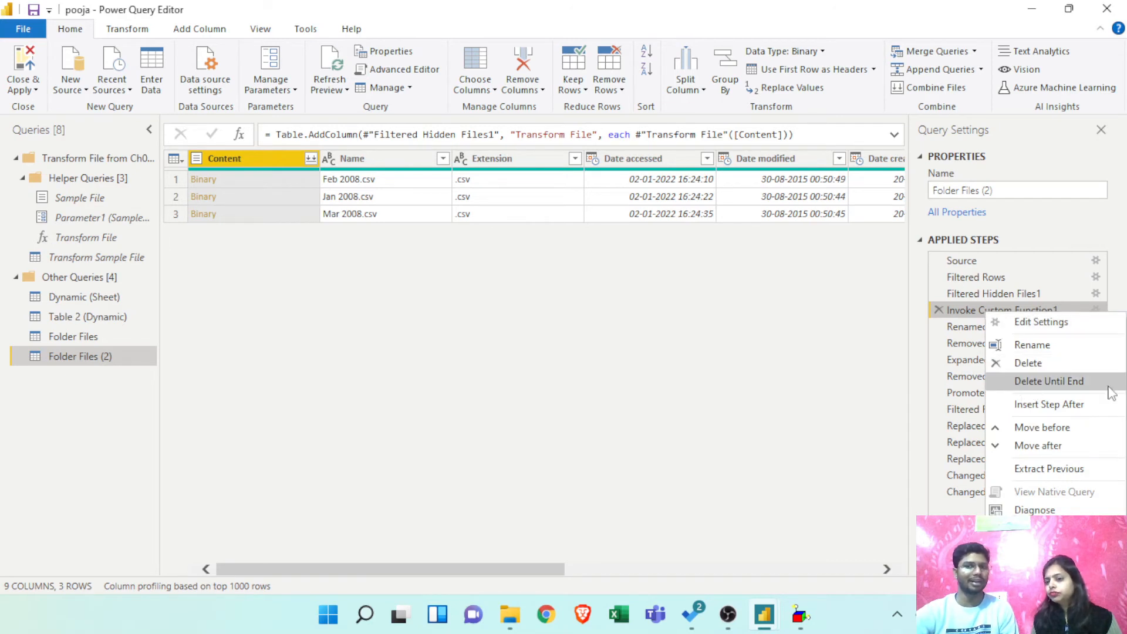
left_click(1044, 363)
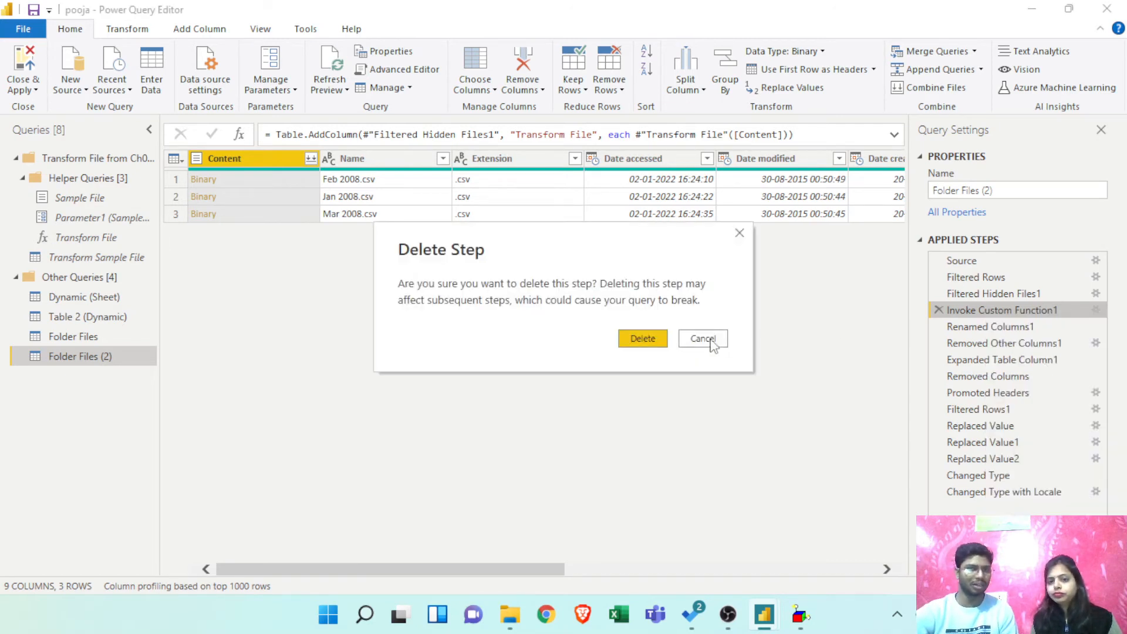
left_click(707, 339)
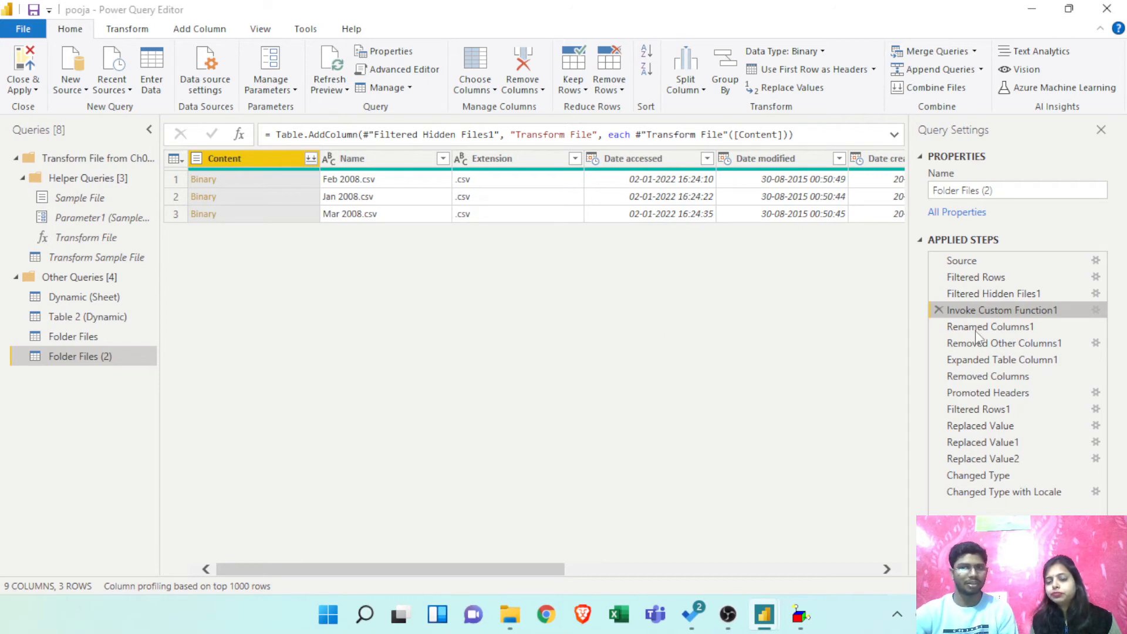
left_click(939, 310)
right_click(990, 314)
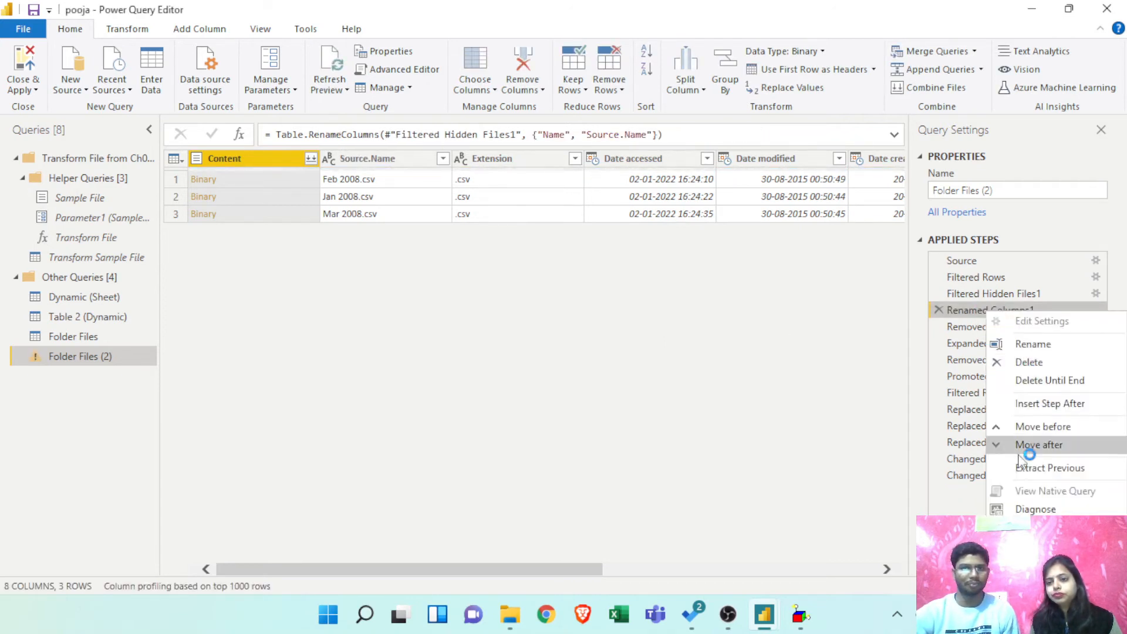
left_click(1059, 383)
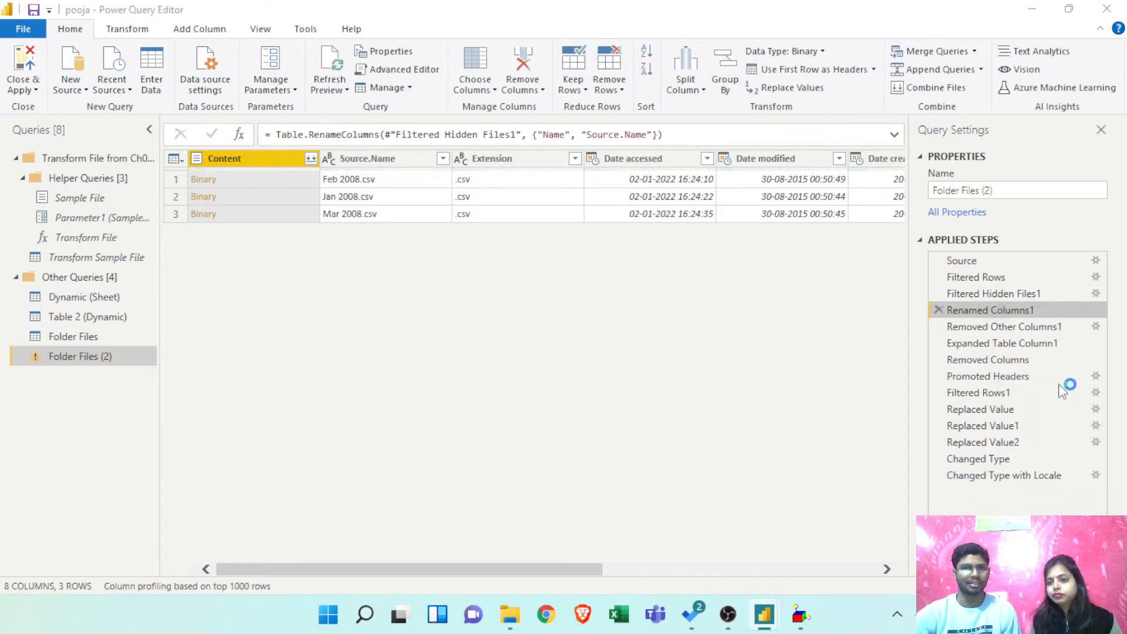
left_click(665, 340)
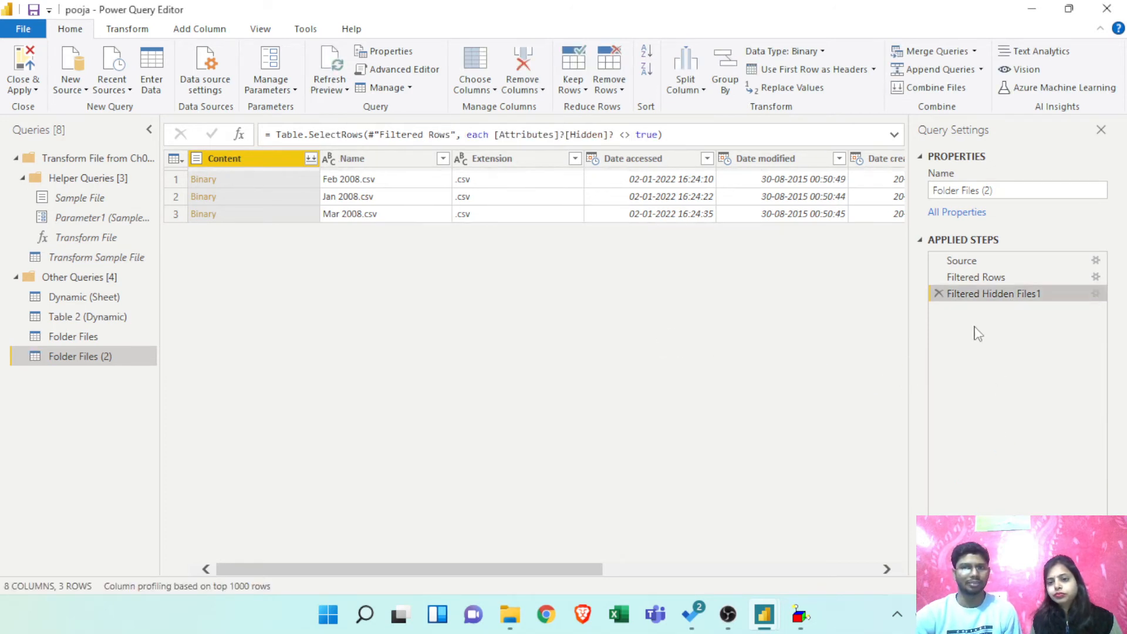
left_click(938, 294)
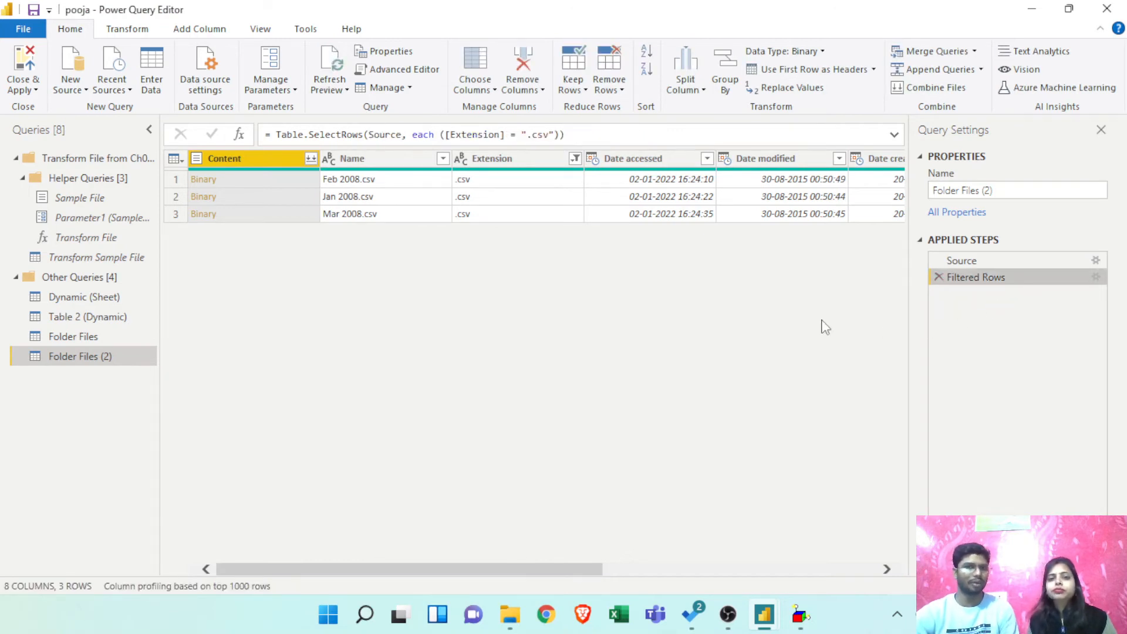
Collapse the Helper Queries group in the query list.
left_click_drag(510, 568, 382, 548)
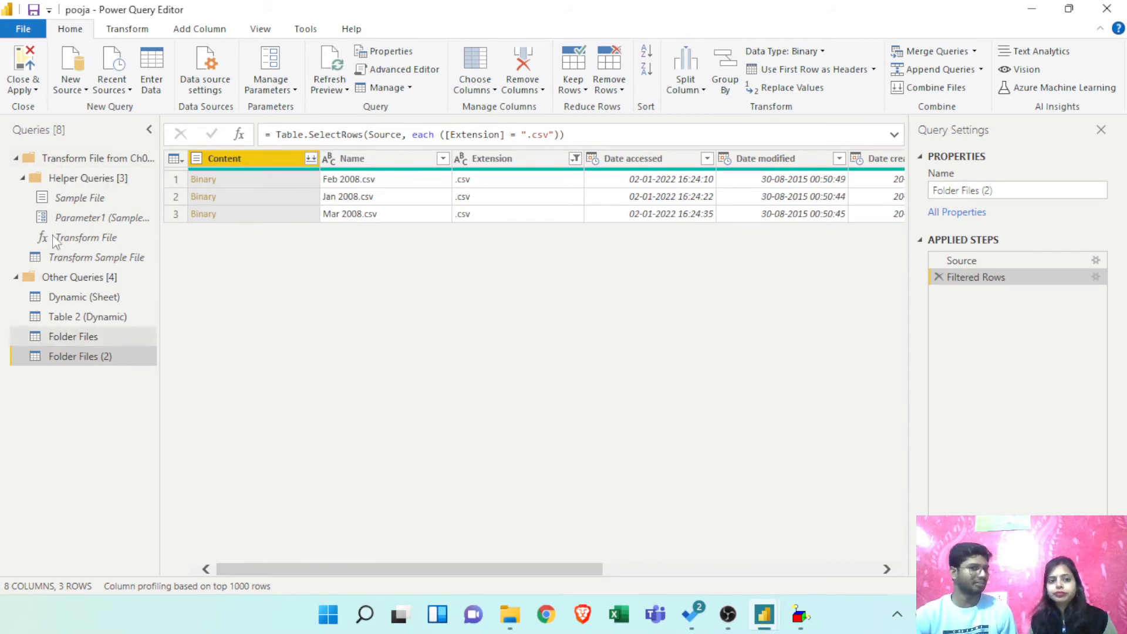
left_click(23, 179)
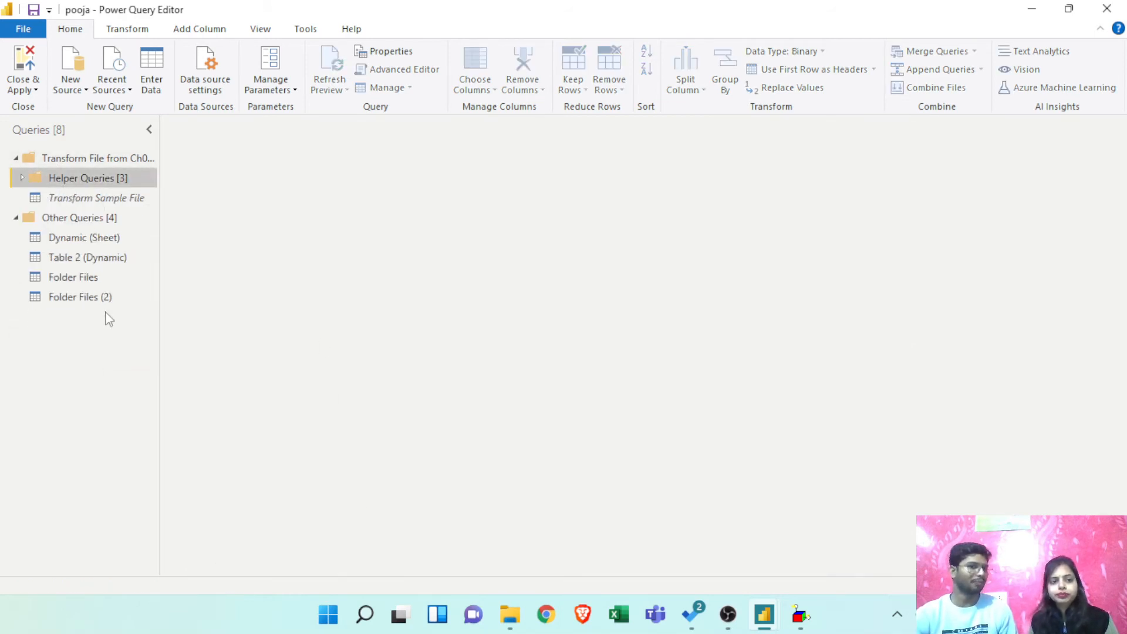
Remove all columns except Content from the Folder Files (2) query.
left_click(87, 294)
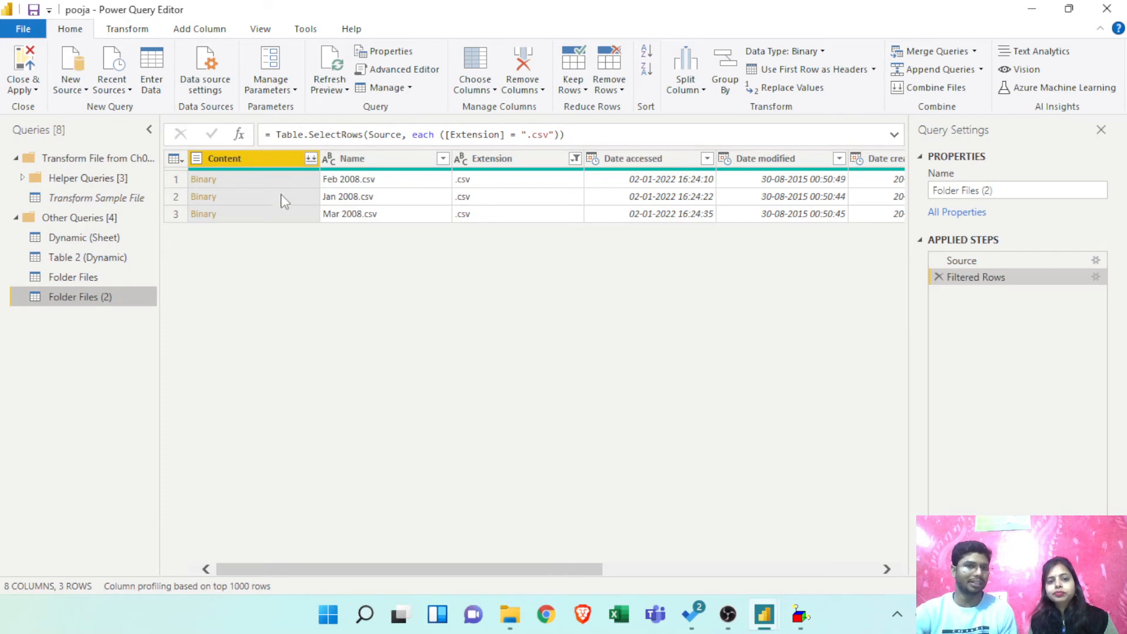
left_click(361, 165, "ctrl")
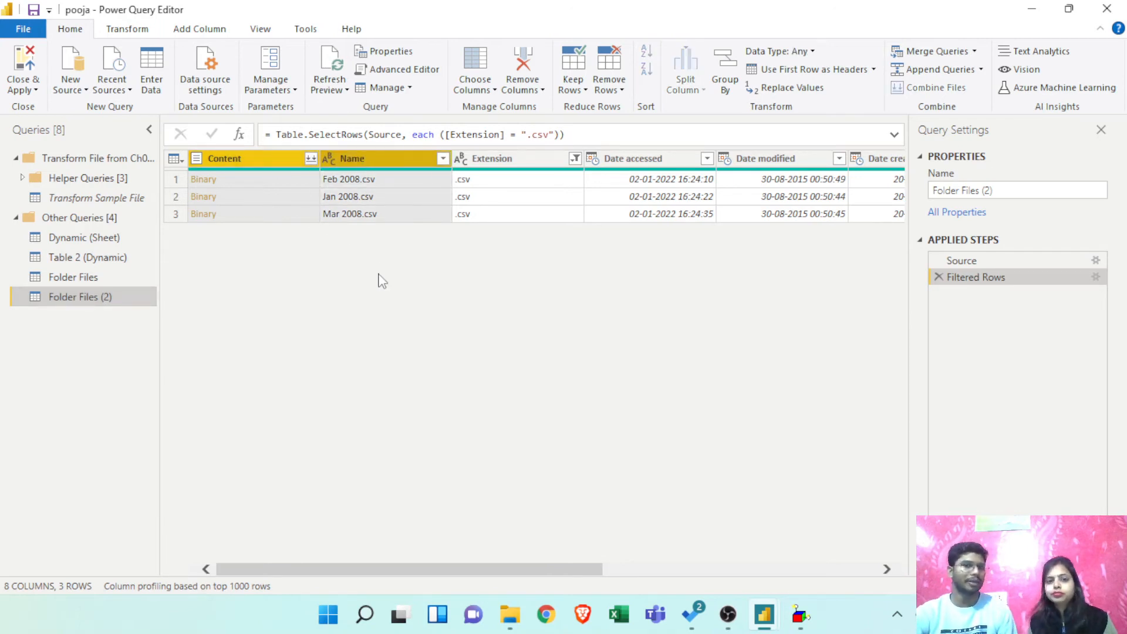
left_click(265, 170)
right_click(265, 170)
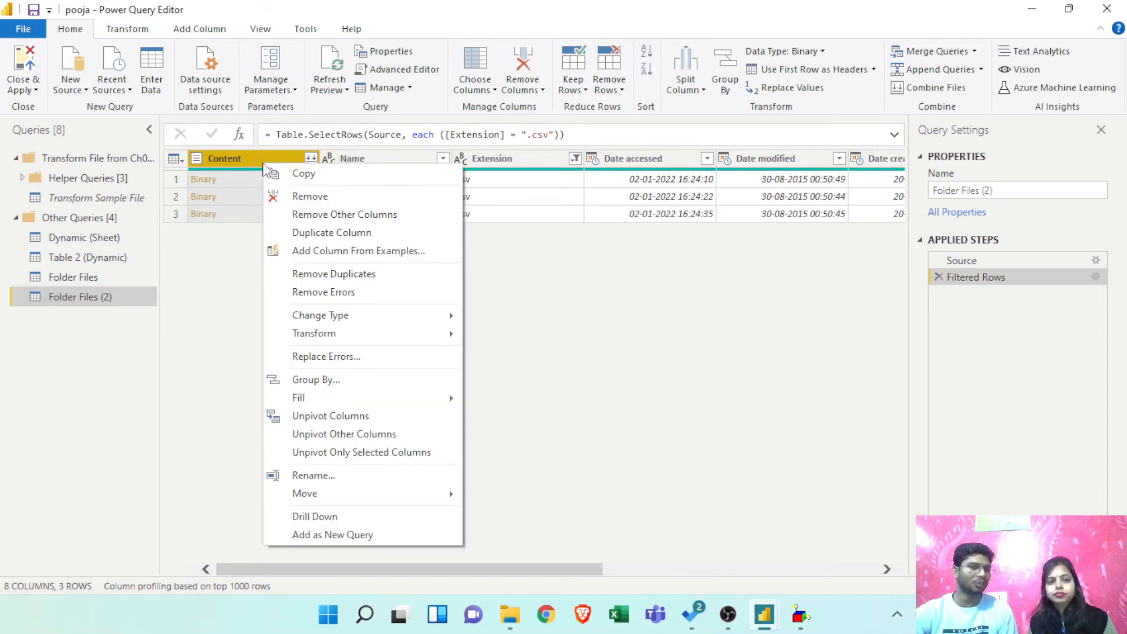
left_click(303, 216)
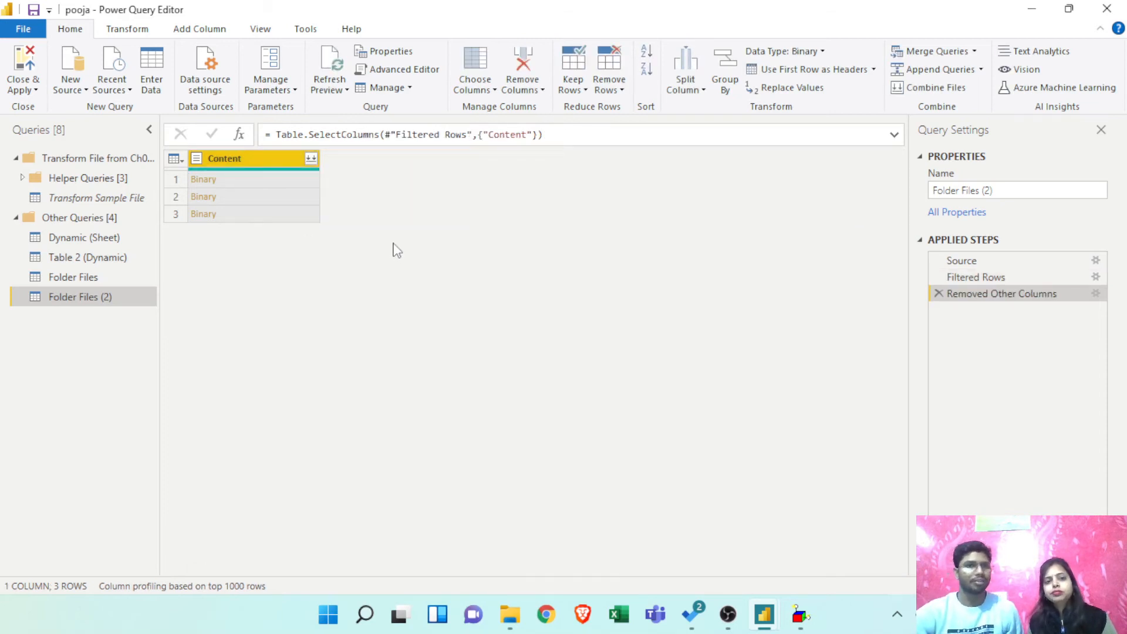
Add a custom column named Custom to Folder Files (2) with the formula Csv.Document([Content]).
left_click(200, 31)
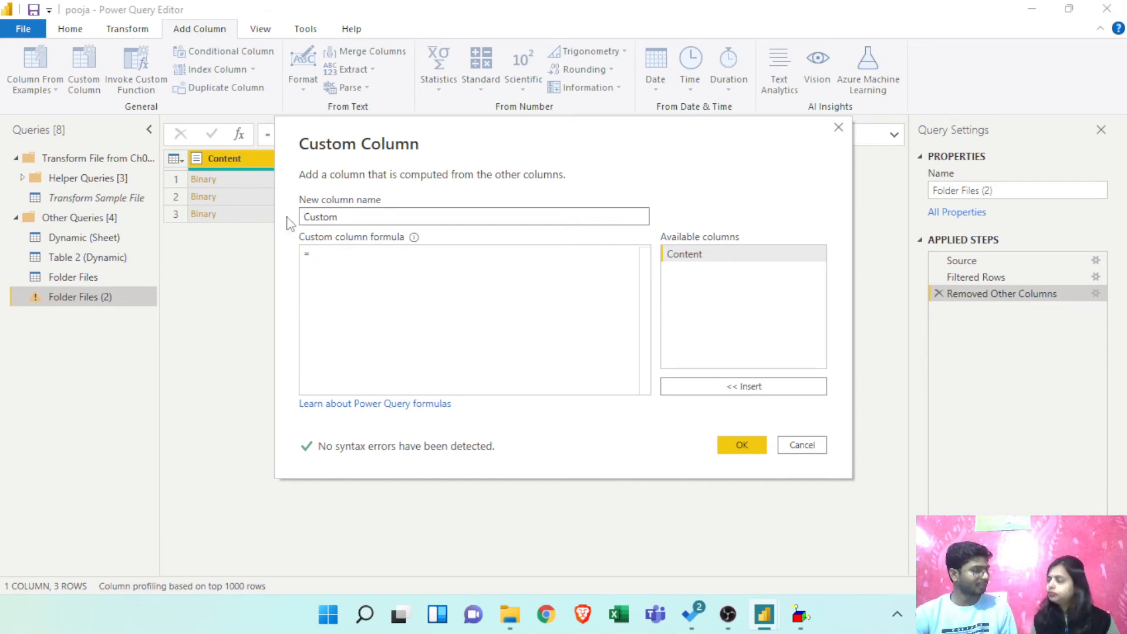
left_click(332, 254)
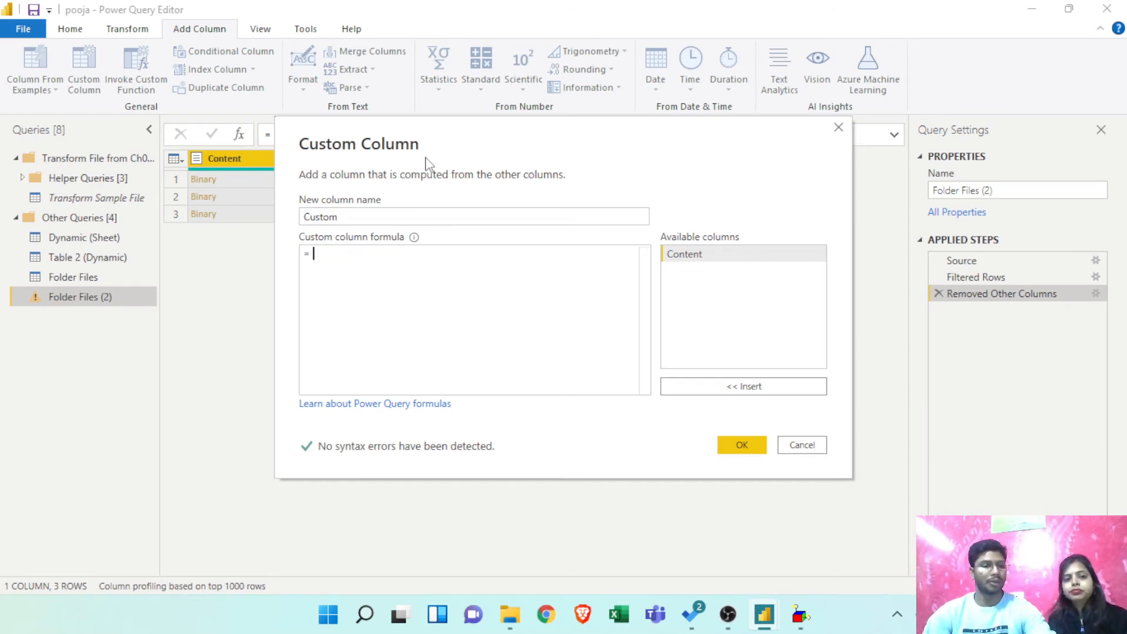
type("Csv")
key("Tab")
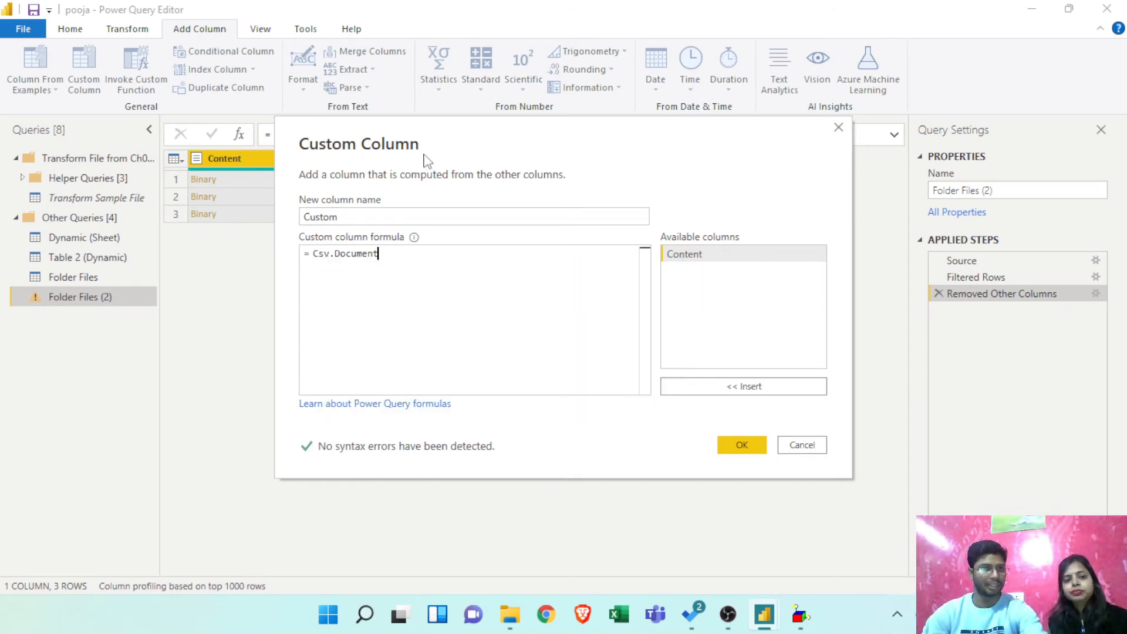
type("(")
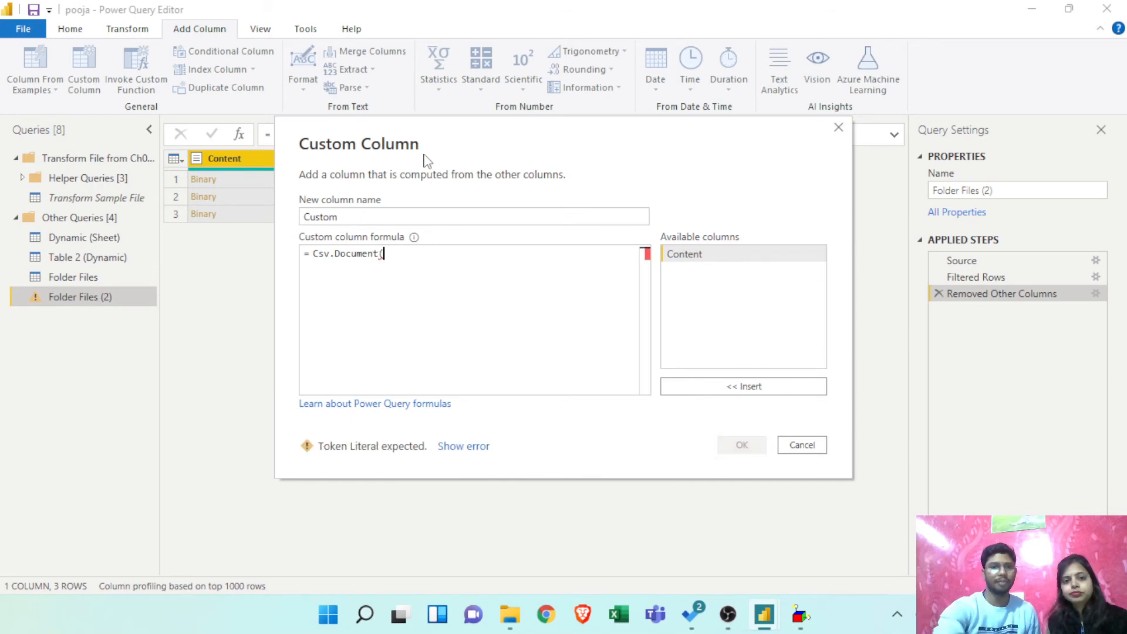
double_click(687, 255)
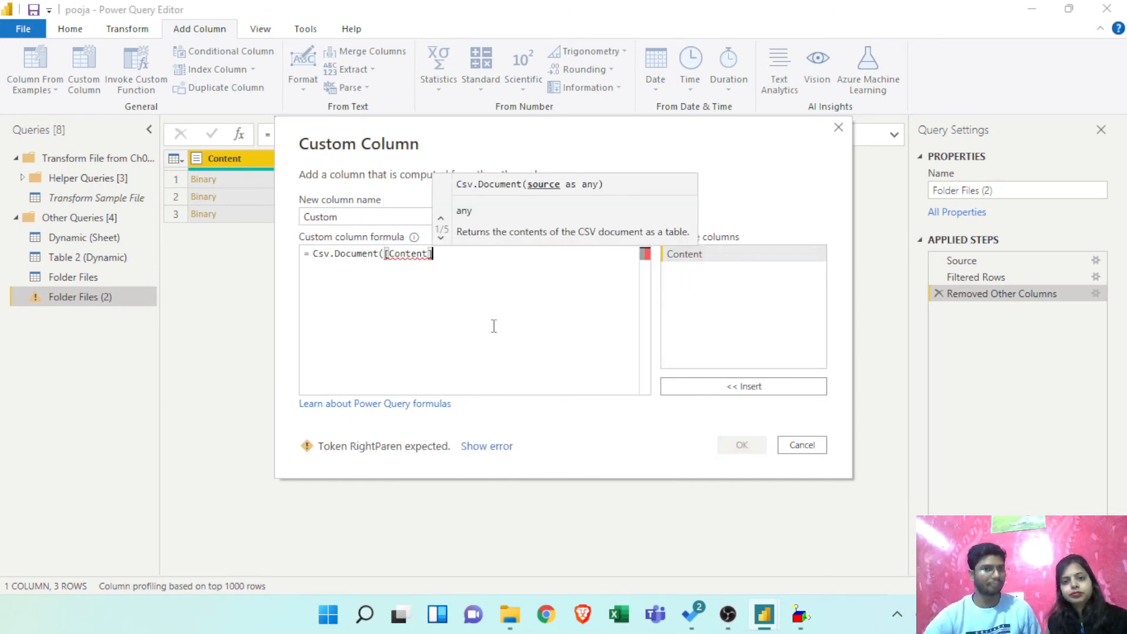
type(")")
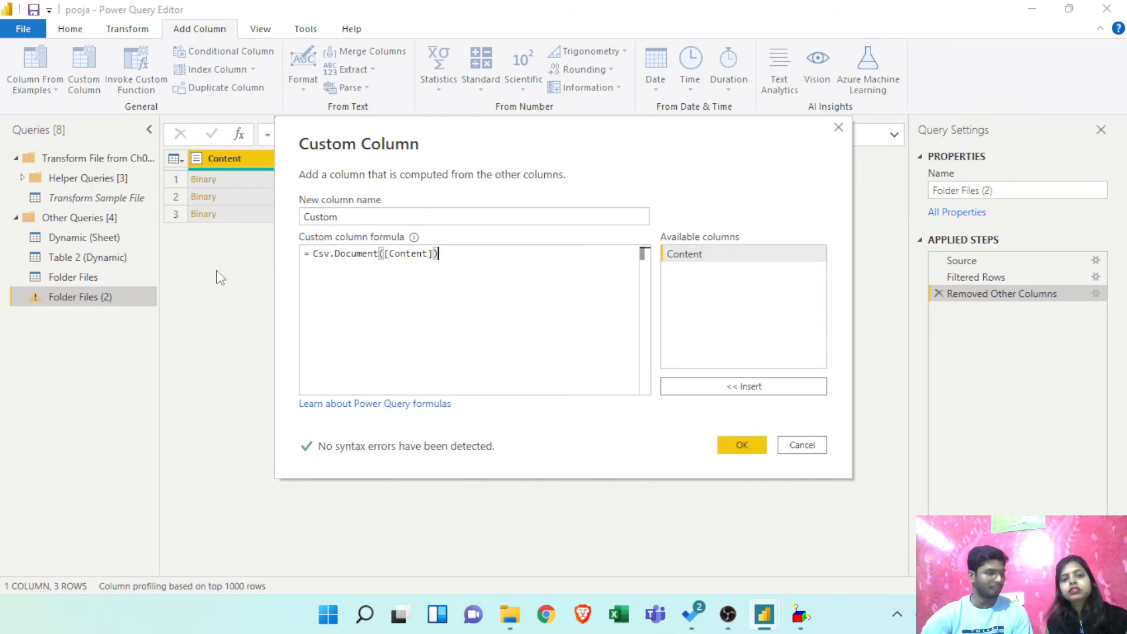
left_click(742, 446)
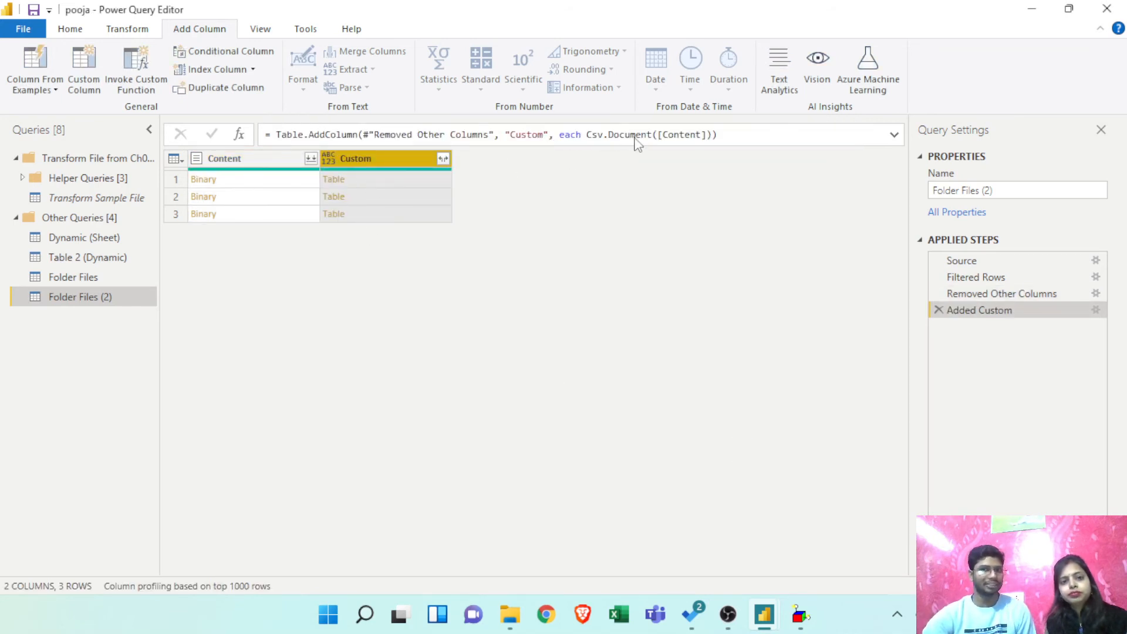
Preview the nested tables in the Custom column and remove the Content column.
left_click(356, 184)
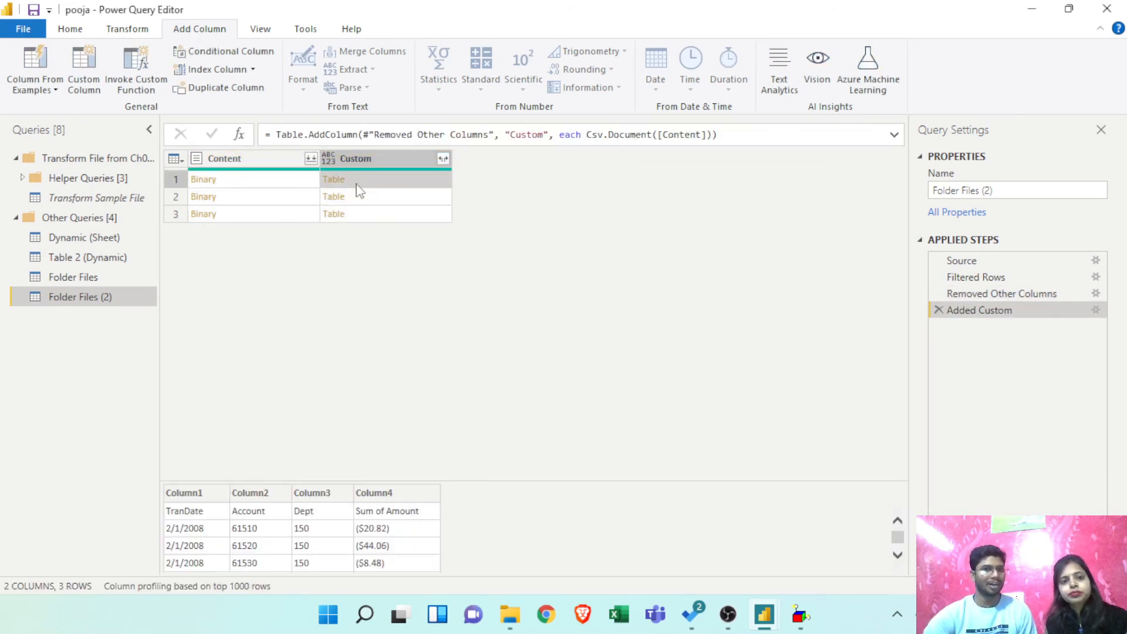
left_click(398, 180)
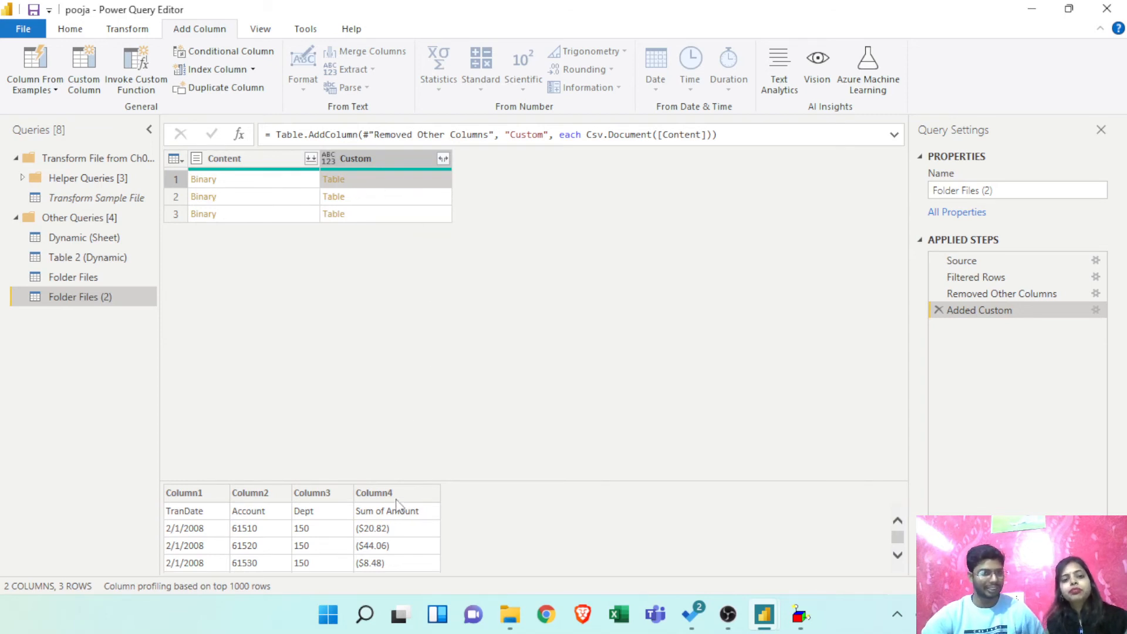
left_click_drag(435, 480, 461, 322)
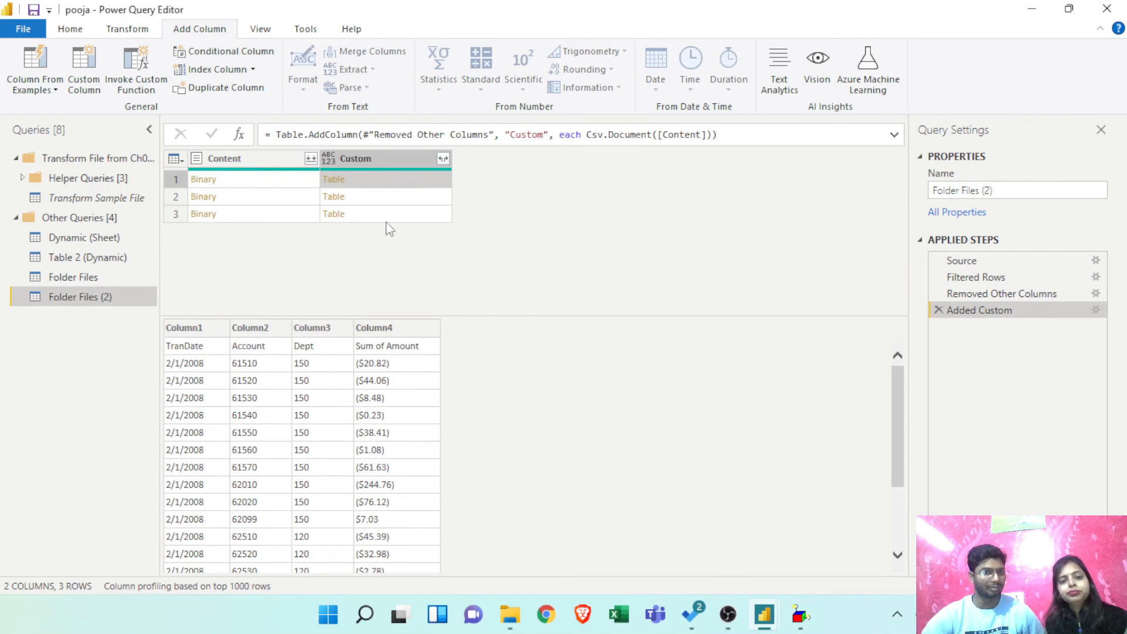
left_click(409, 202)
left_click(401, 216)
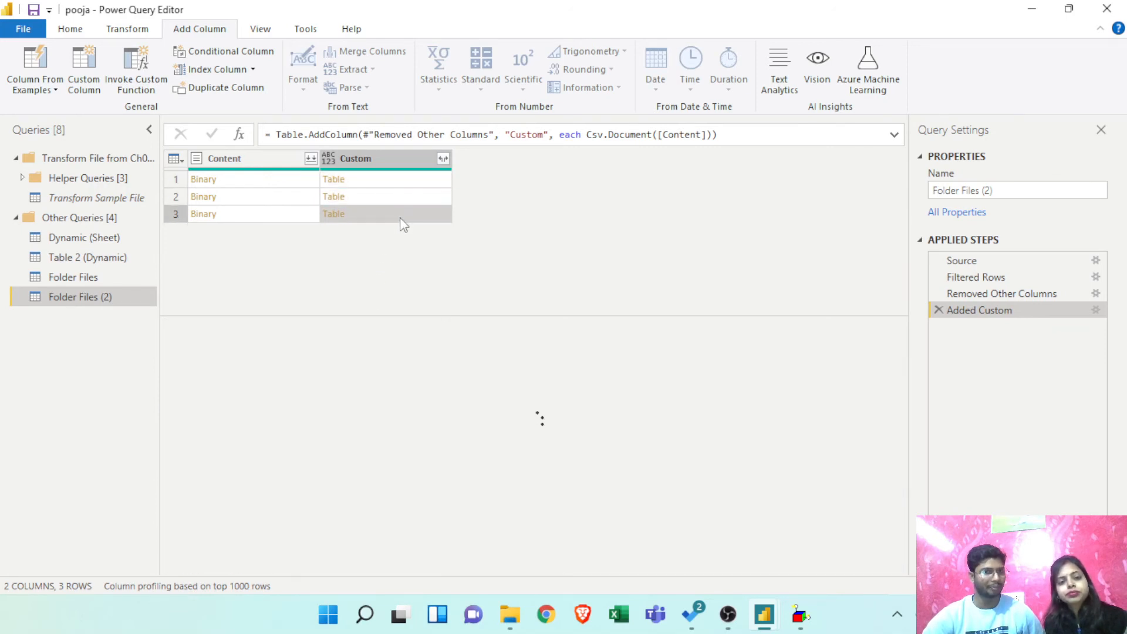
left_click(277, 159)
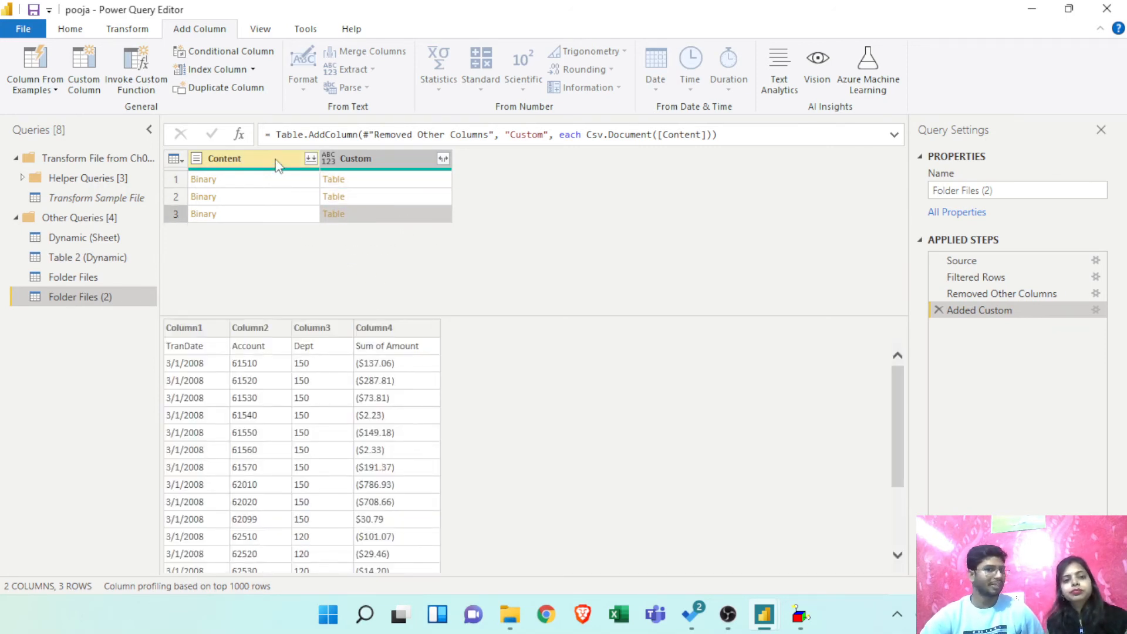
right_click(277, 160)
left_click(305, 194)
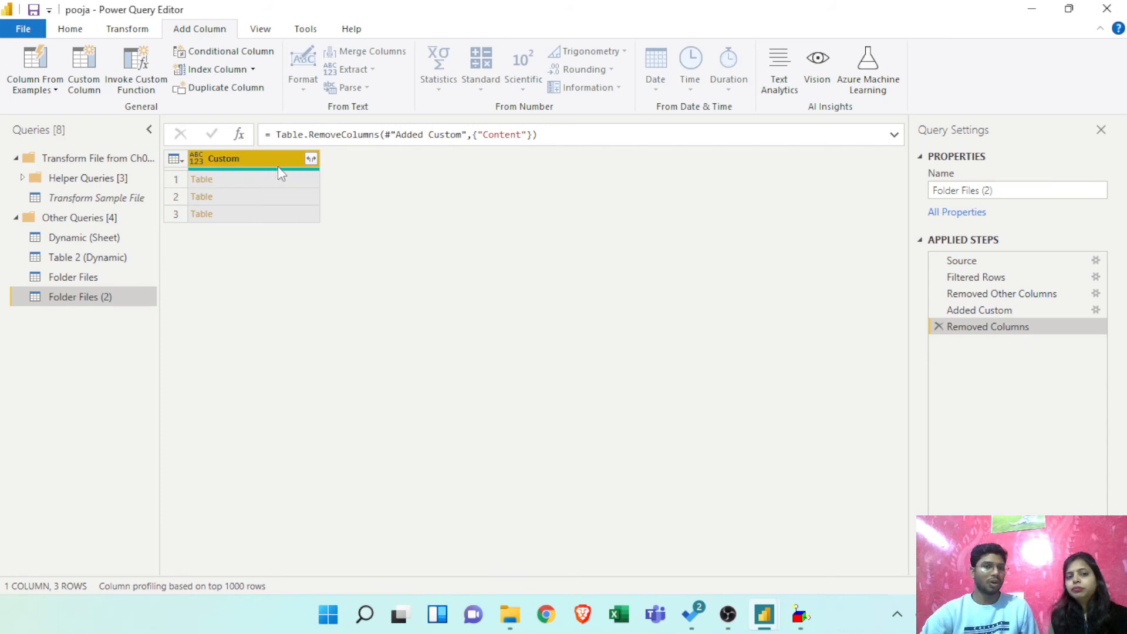
Expand the Custom column into Column1 through Column4 without using the original column name as prefix.
left_click(311, 161)
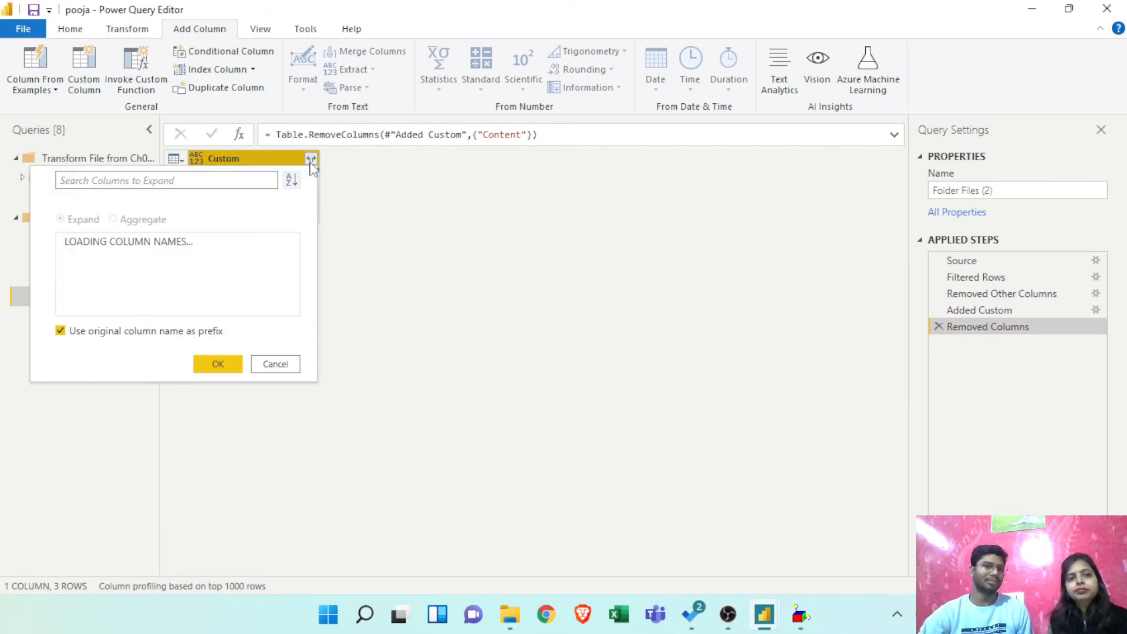
left_click(59, 330)
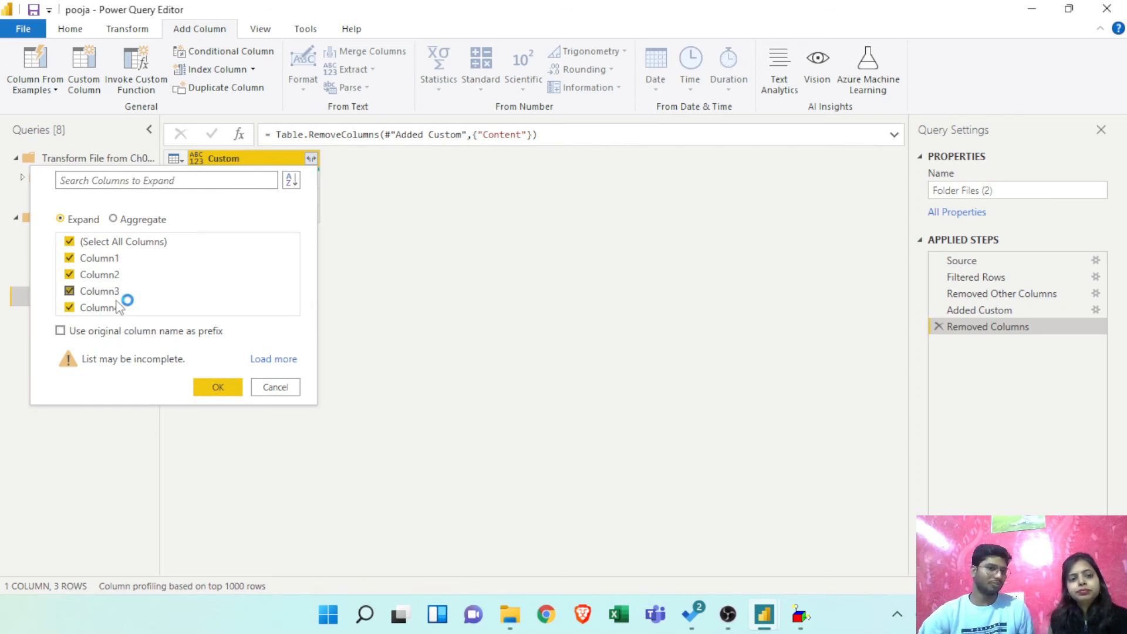
left_click(61, 331)
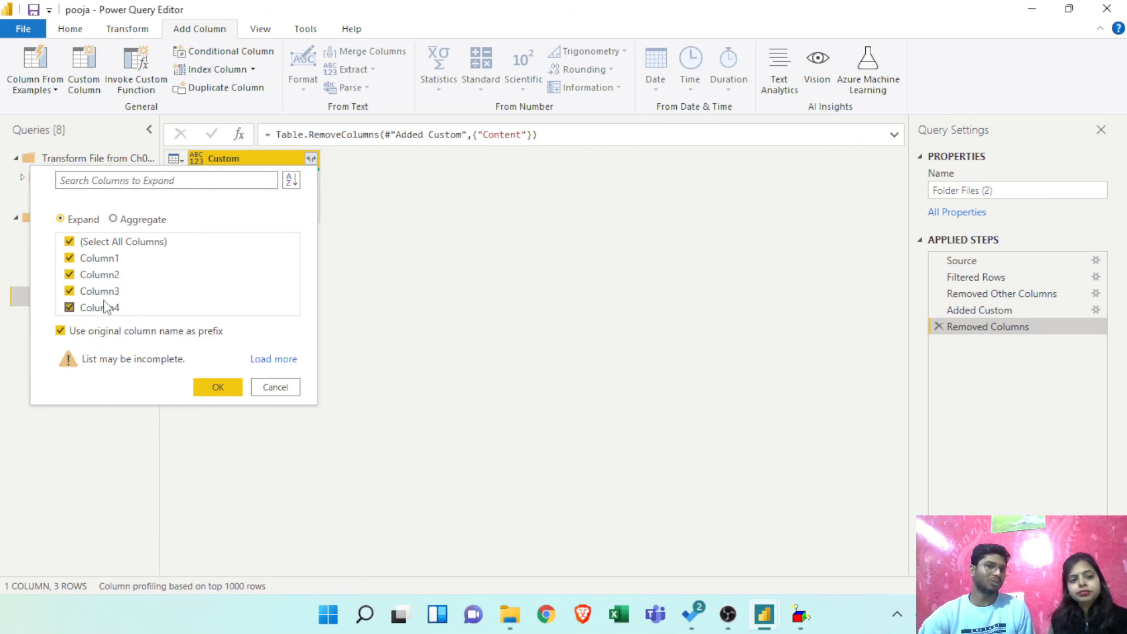
left_click(61, 331)
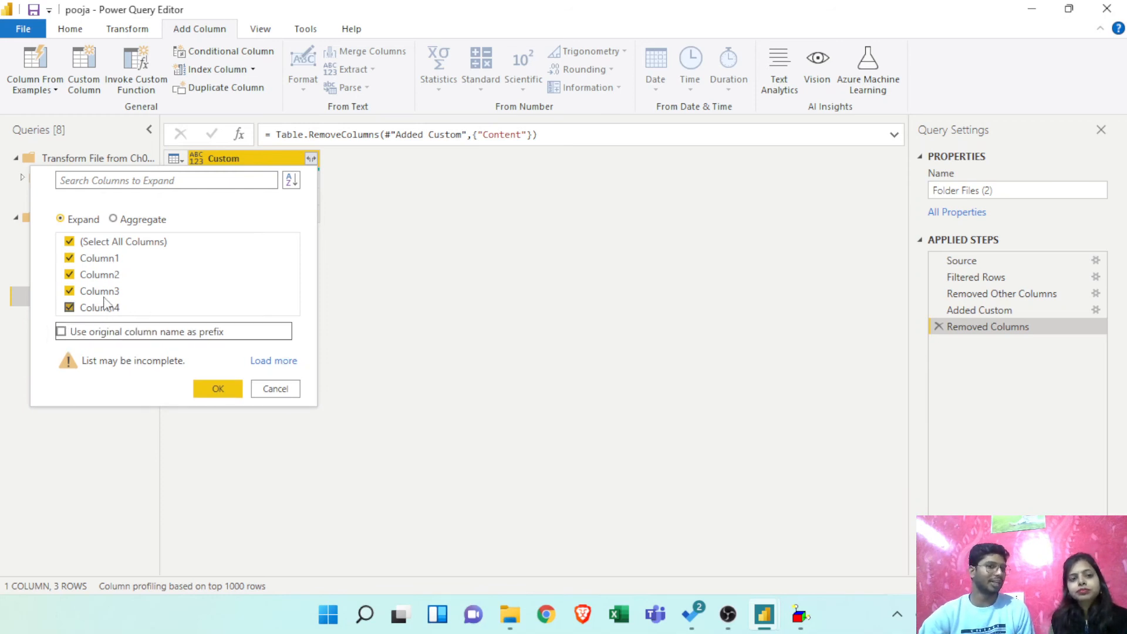
left_click(221, 387)
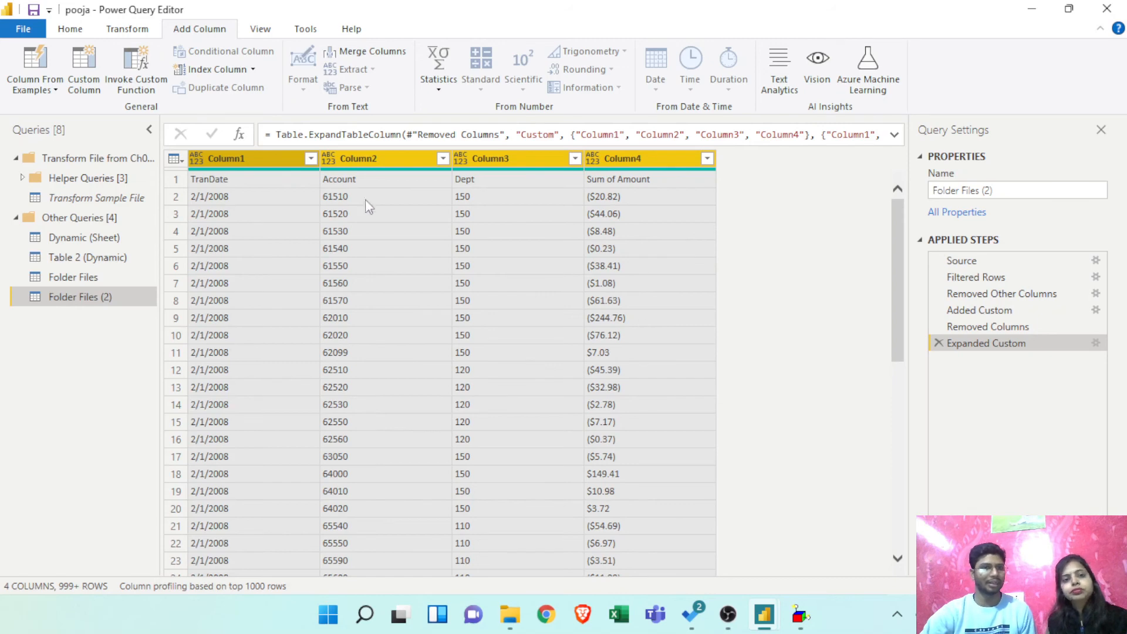
Promote the first row of the expanded Folder Files (2) table to column headers.
left_click(310, 159)
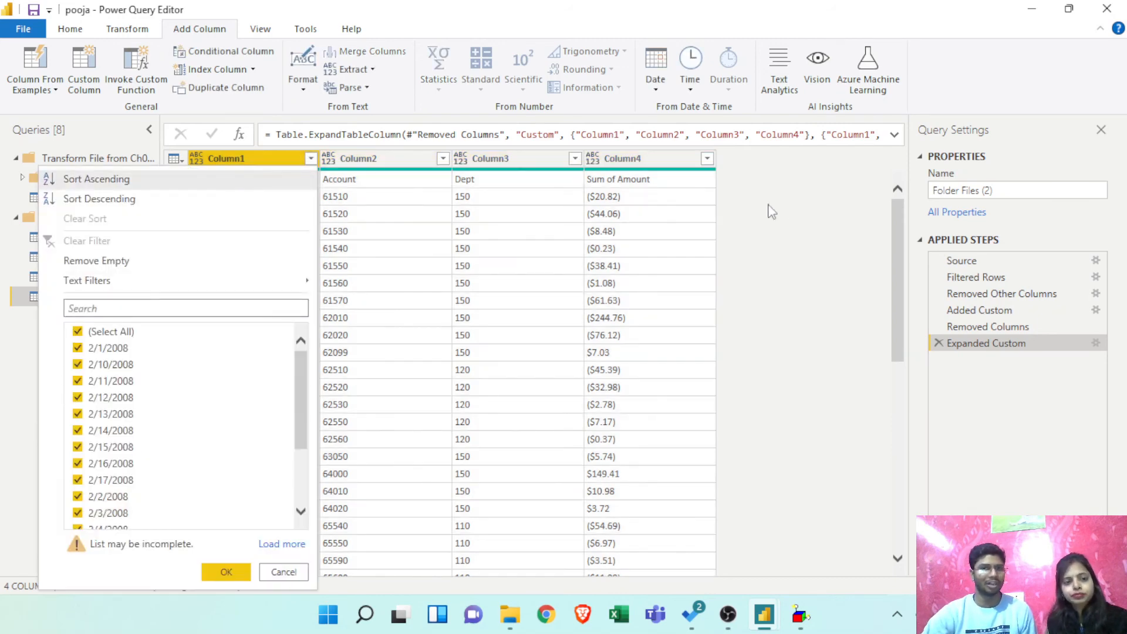
left_click(772, 211)
left_click(127, 29)
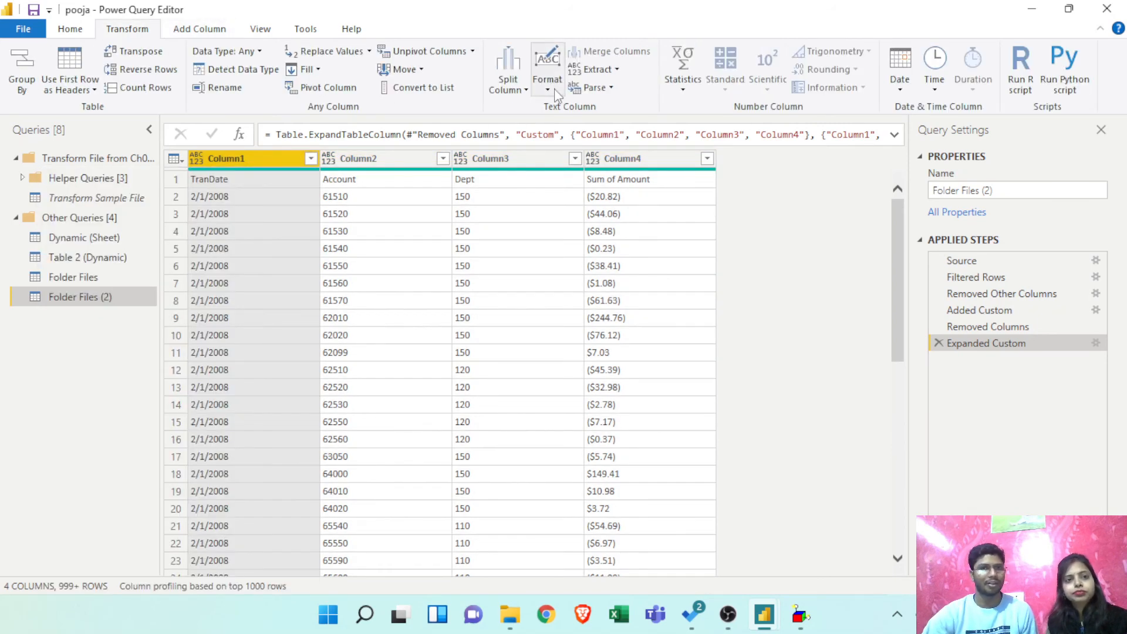
left_click(70, 29)
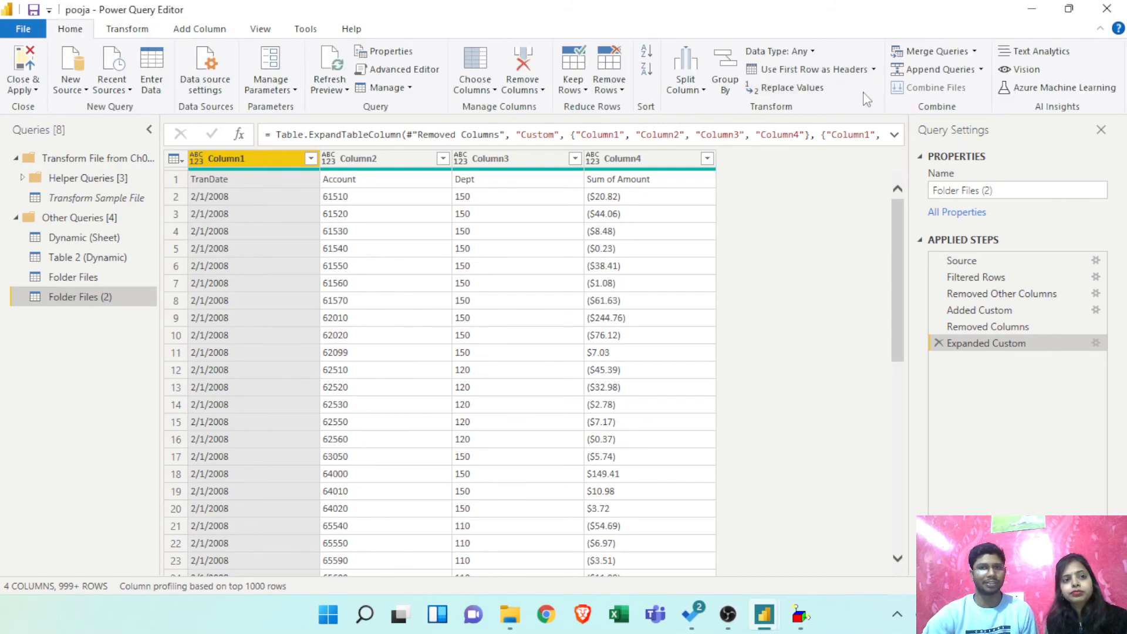
left_click(874, 69)
left_click(834, 88)
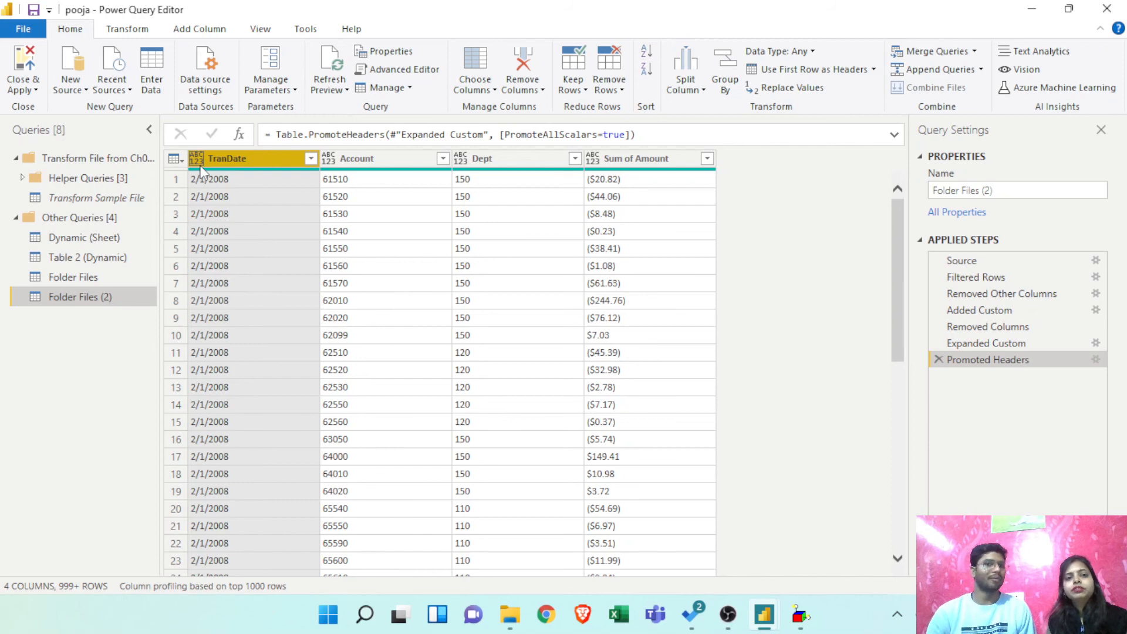
Apply the query changes and close the query editor.
left_click(23, 88)
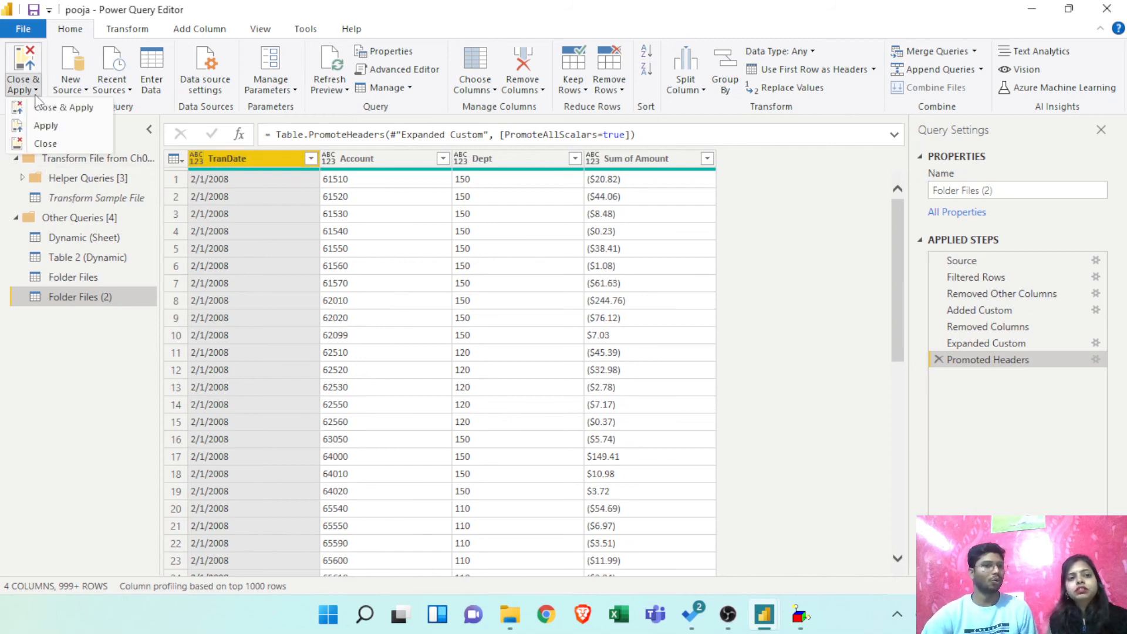
left_click(46, 111)
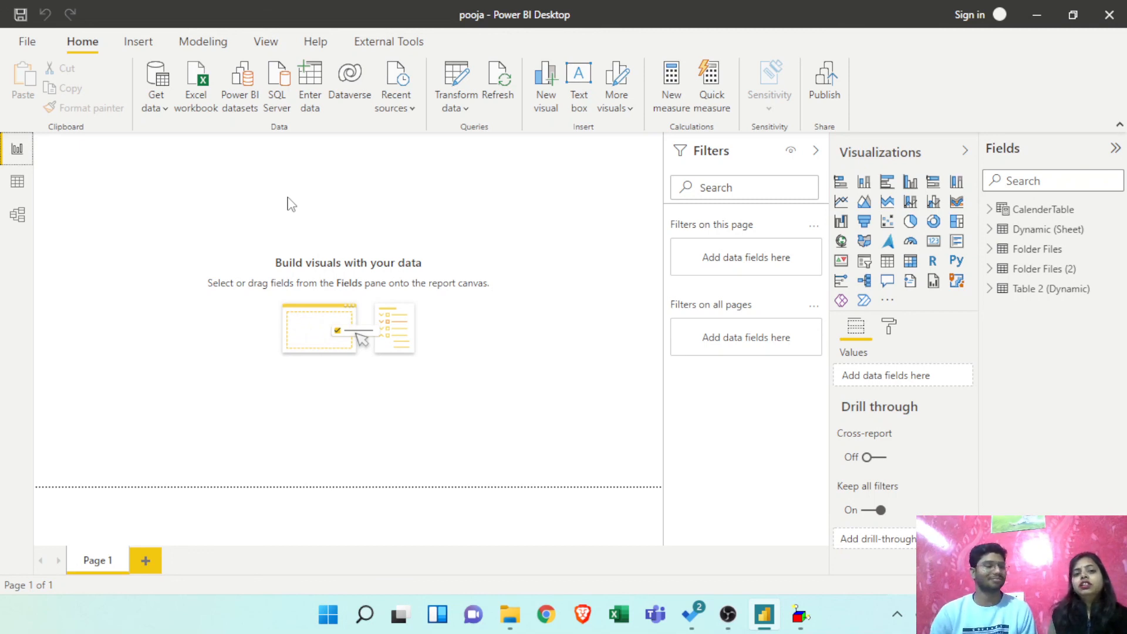
left_click(727, 617)
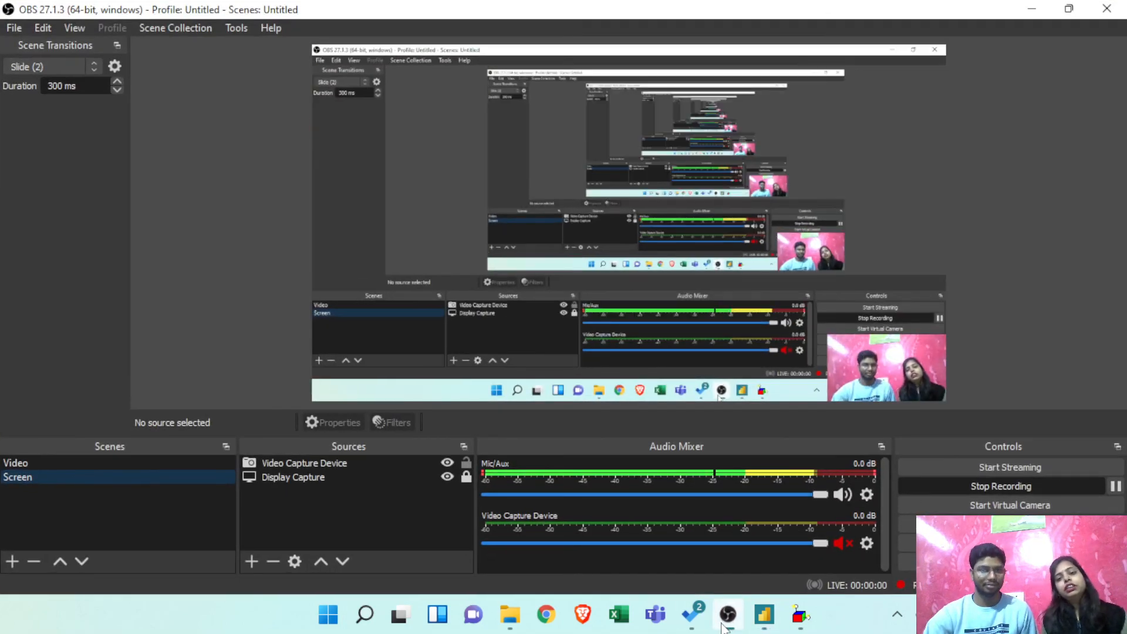
left_click(103, 463)
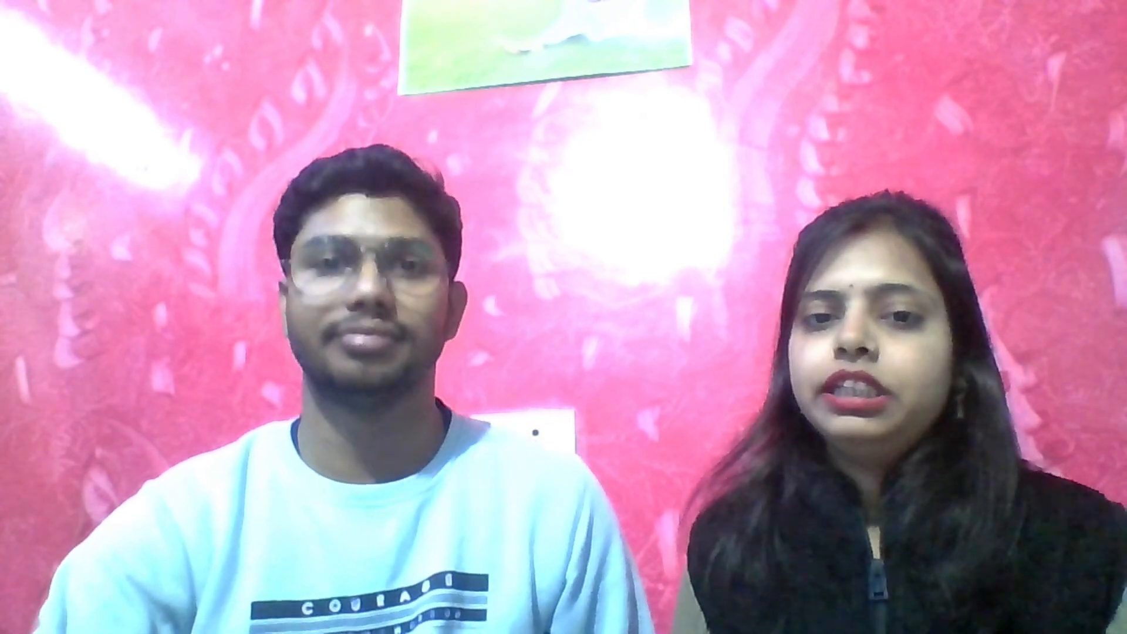